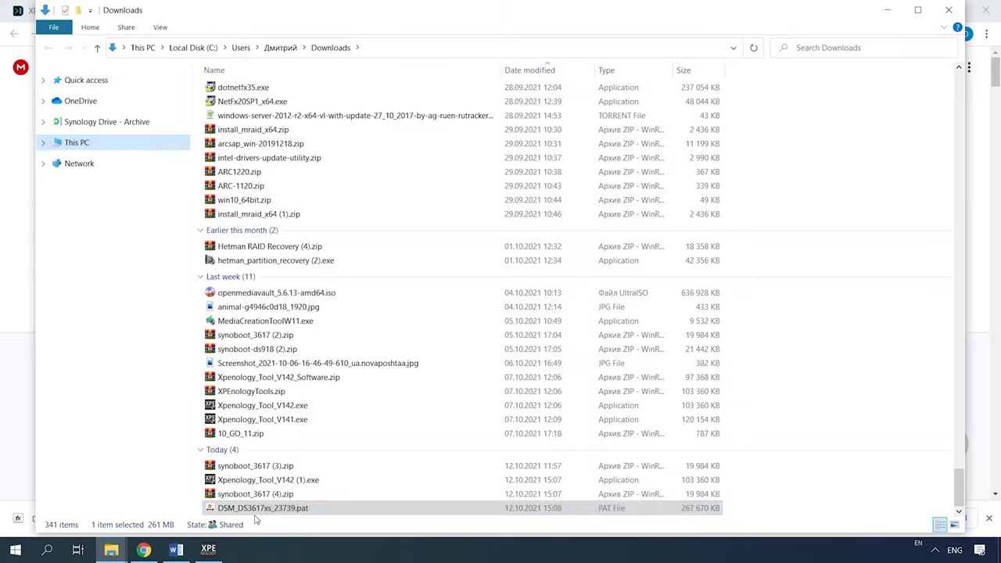
Step: Copy DSM_DS3617xs_23739.pat from Downloads into the XPEnology folder on drive C
right_click(252, 510)
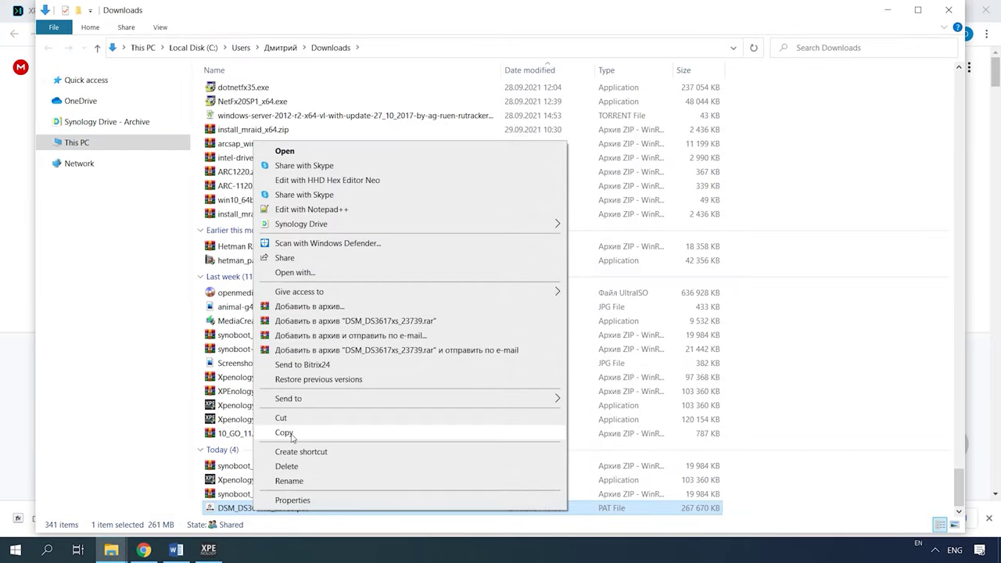
click(285, 432)
mouse_move(111, 549)
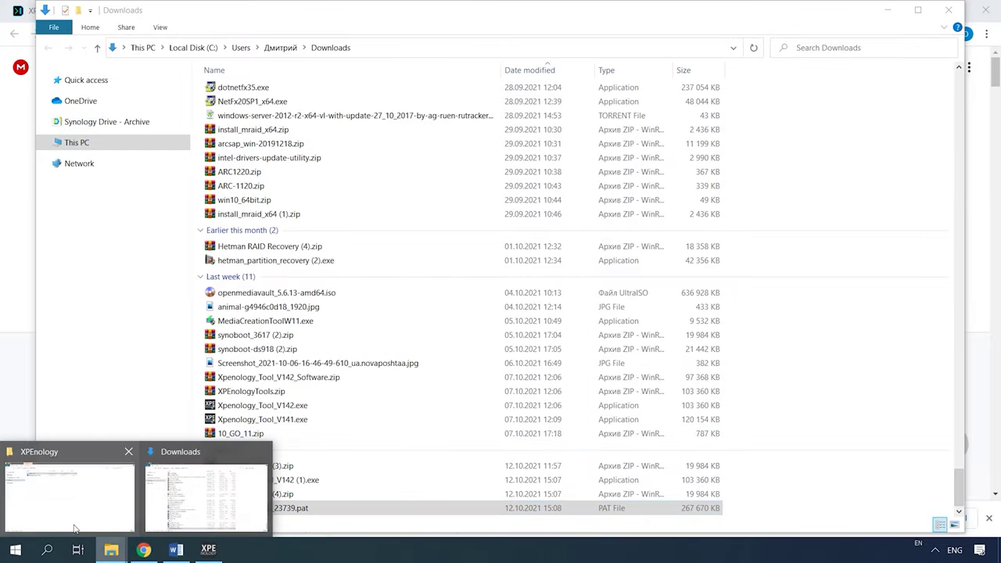
click(64, 509)
right_click(207, 247)
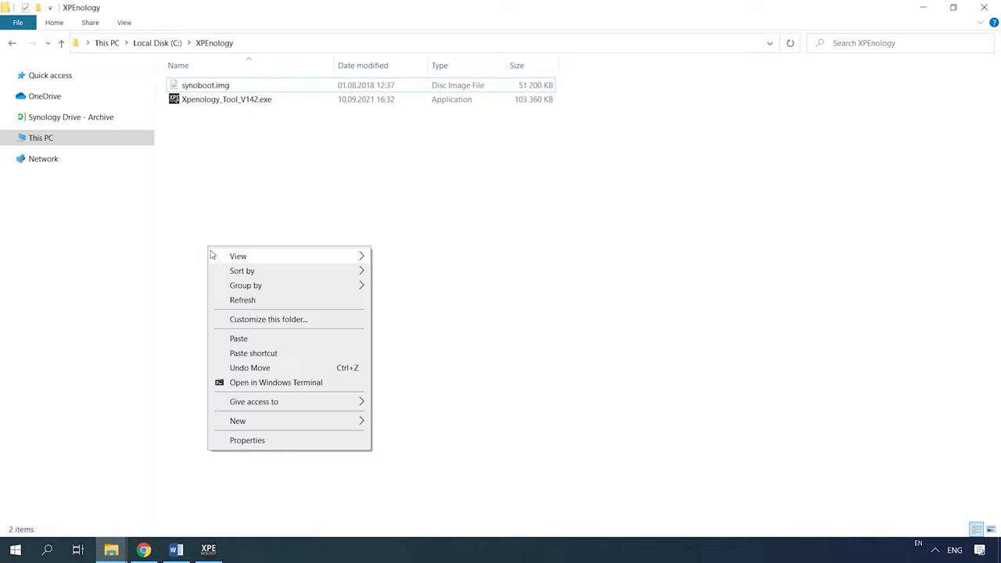
click(241, 342)
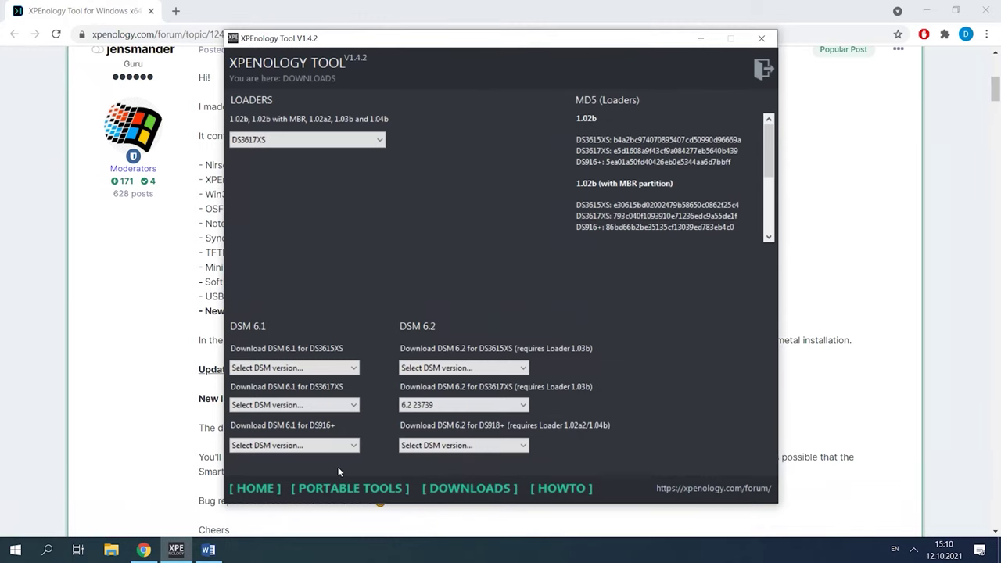
Step: Launch OSFMount from XPEnology Tool's portable tools and start mounting a new virtual disk
click(360, 495)
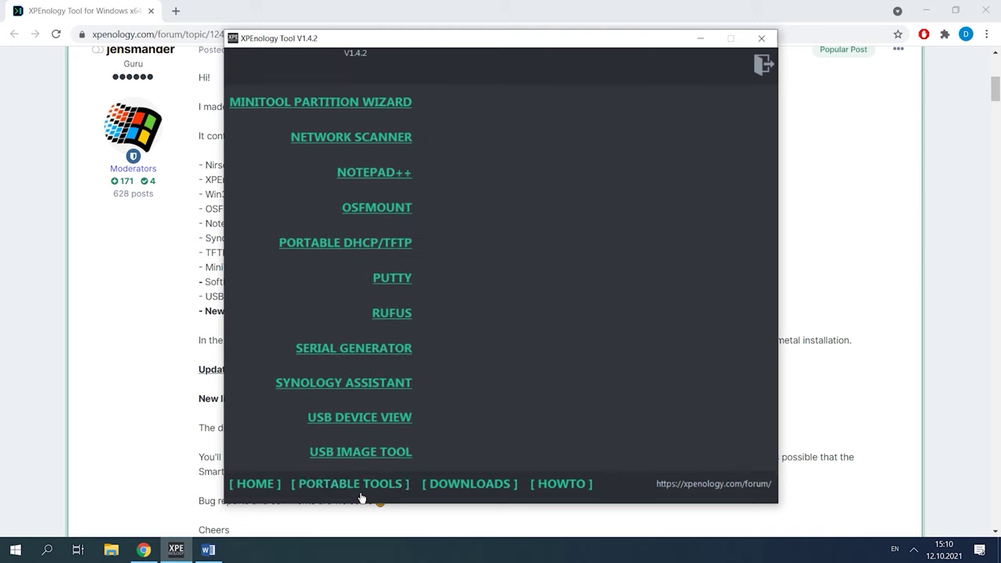
click(380, 220)
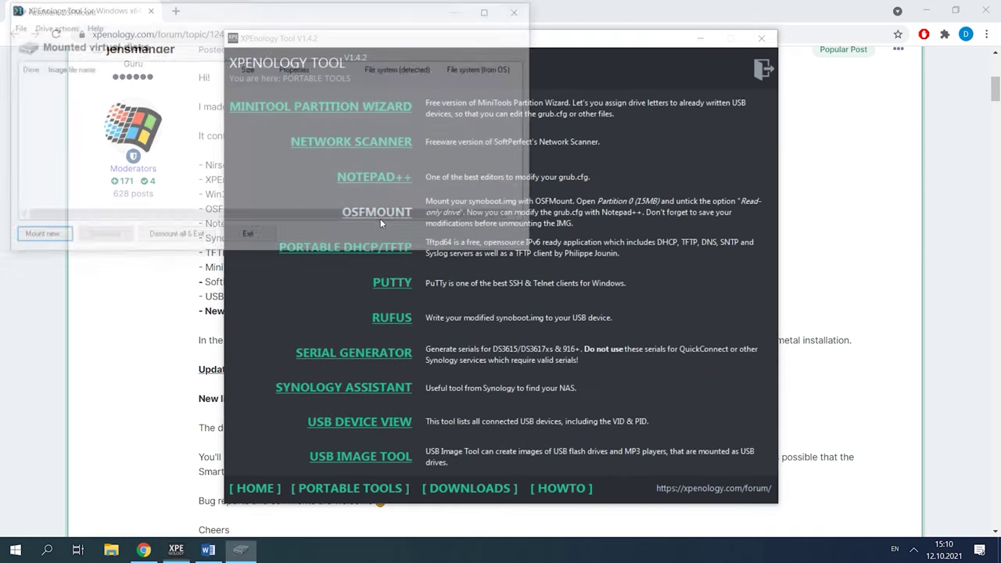
click(47, 242)
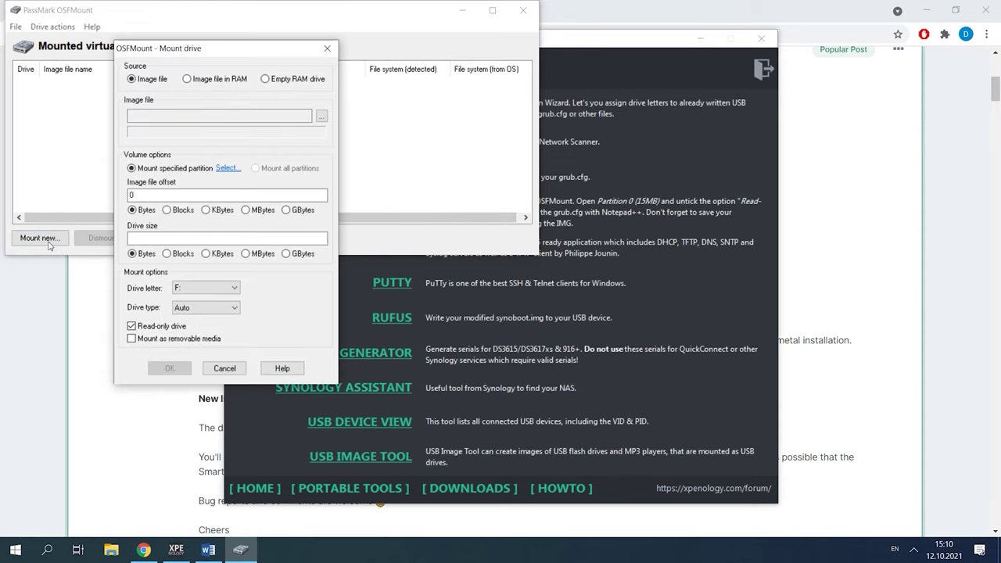
Step: Choose synoboot.img from the XPEnology folder as the image file and select its Partition 0 of 15.0 MB
click(322, 116)
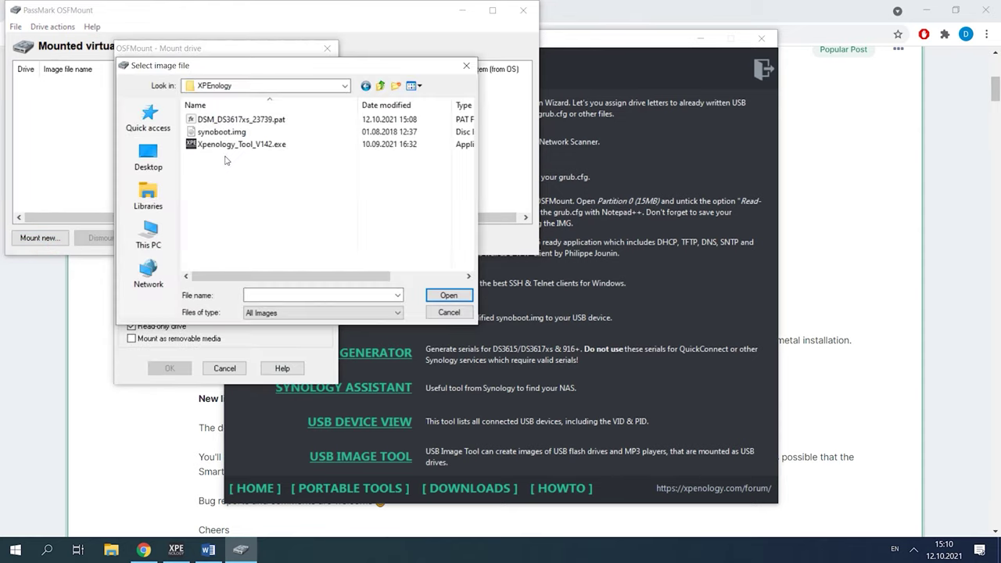
click(227, 133)
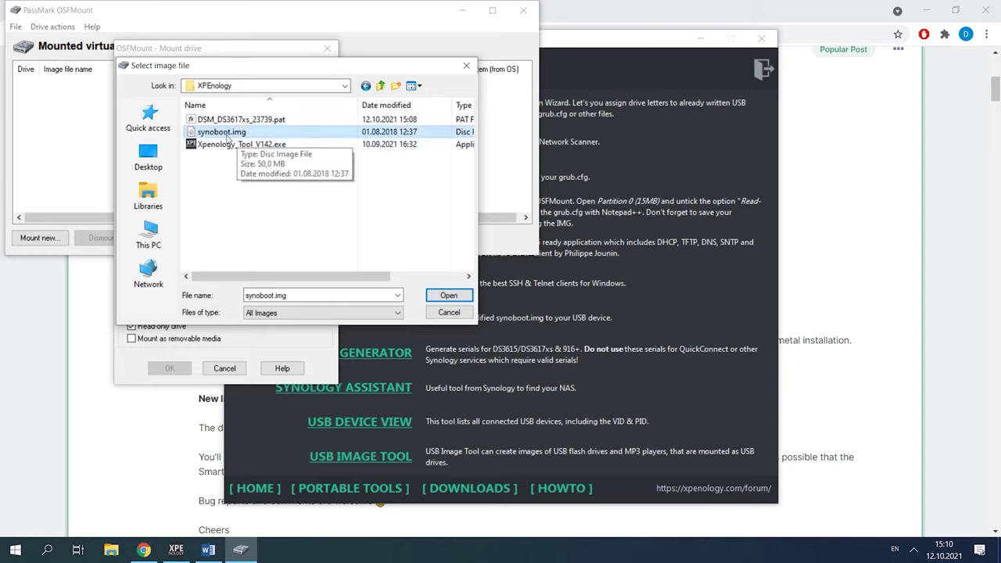
click(448, 297)
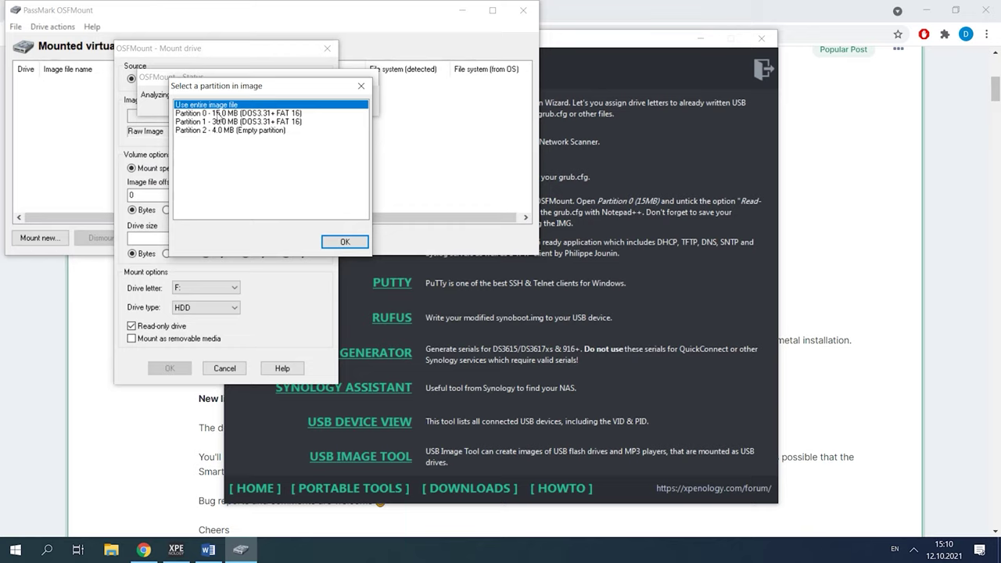
click(217, 114)
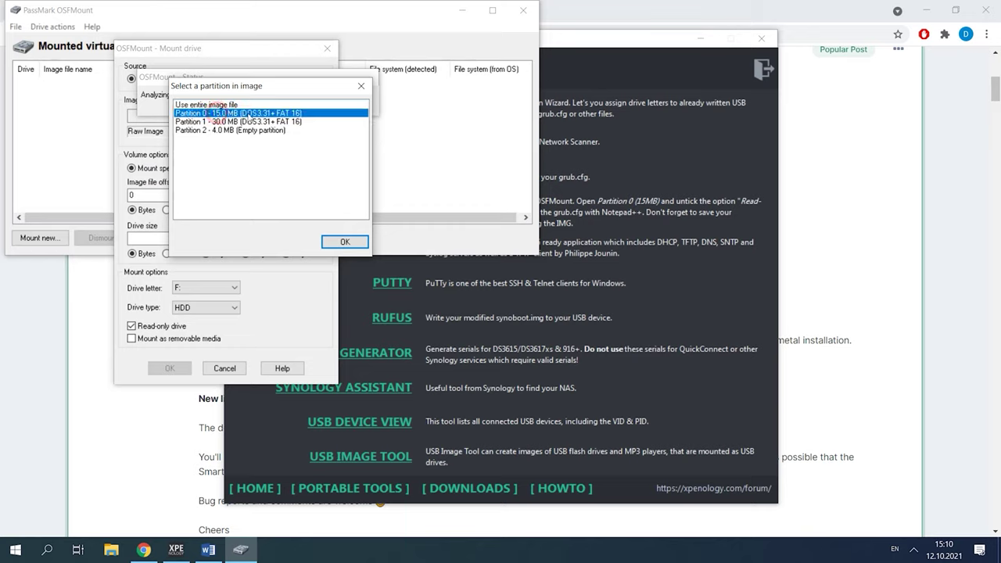
click(344, 242)
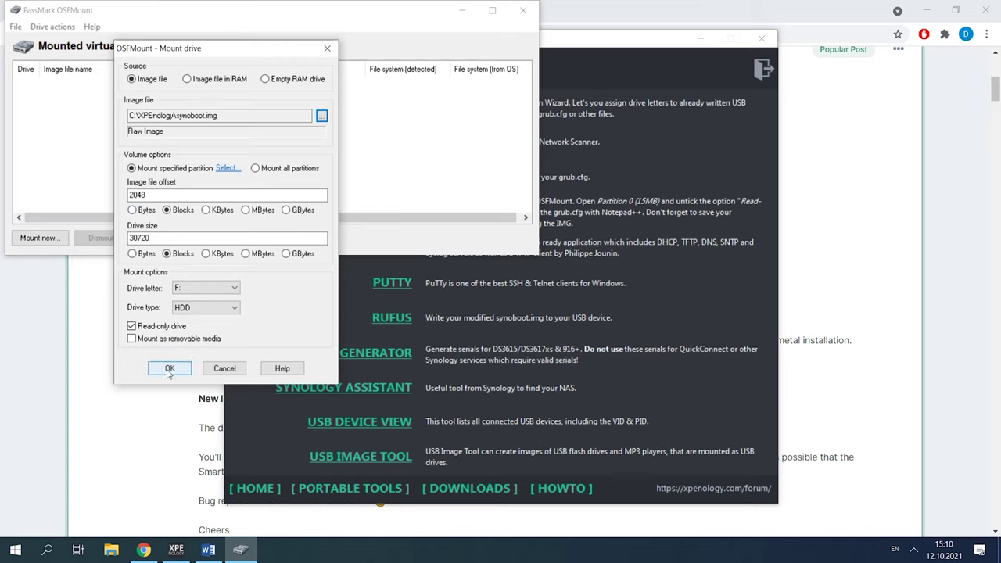
Step: Mount the image partition as drive F: with read-only turned off and removable media turned on
click(156, 326)
click(149, 339)
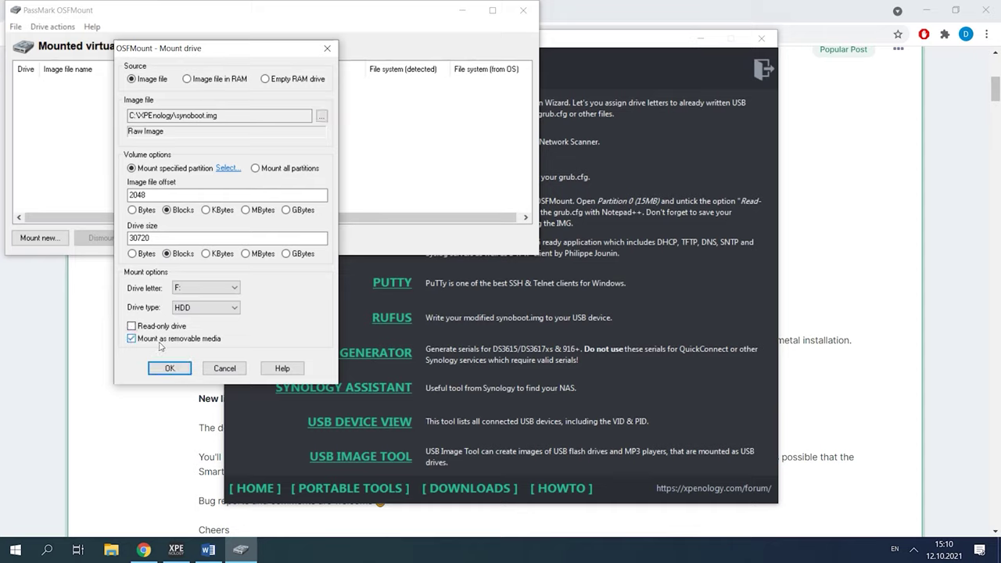
click(169, 369)
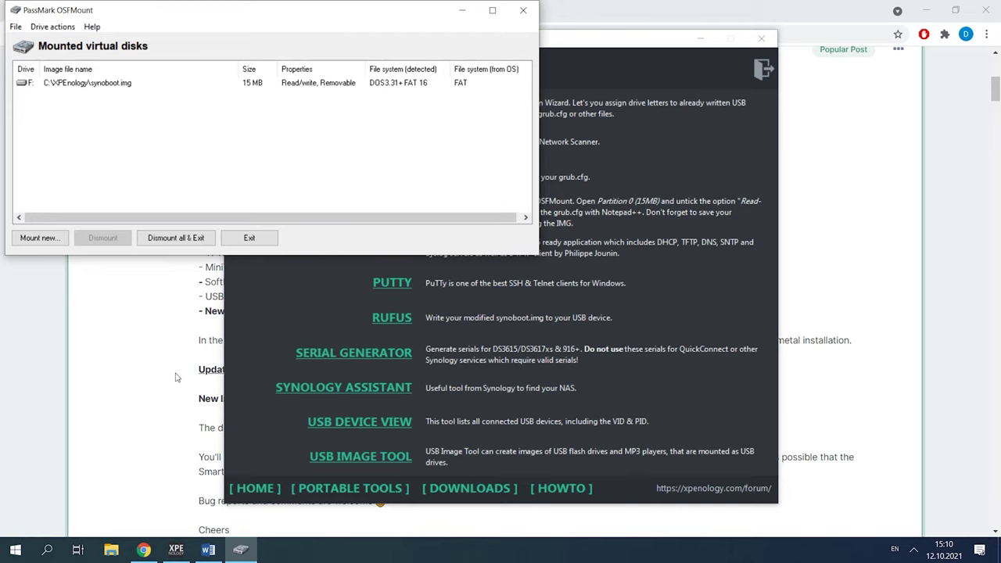
Step: Open grub.cfg from the grub folder of the mounted drive F: in Notepad++
double_click(67, 82)
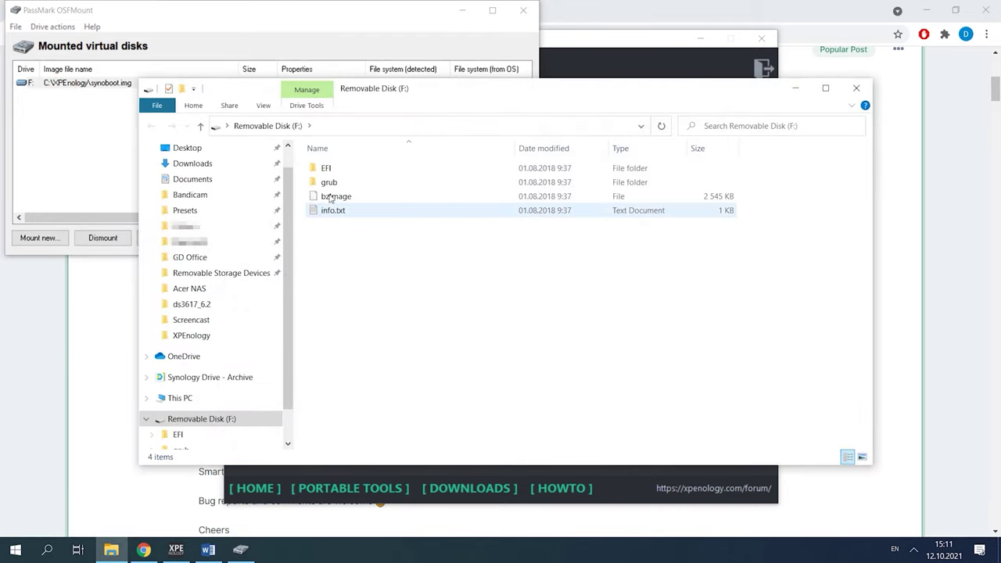
double_click(328, 186)
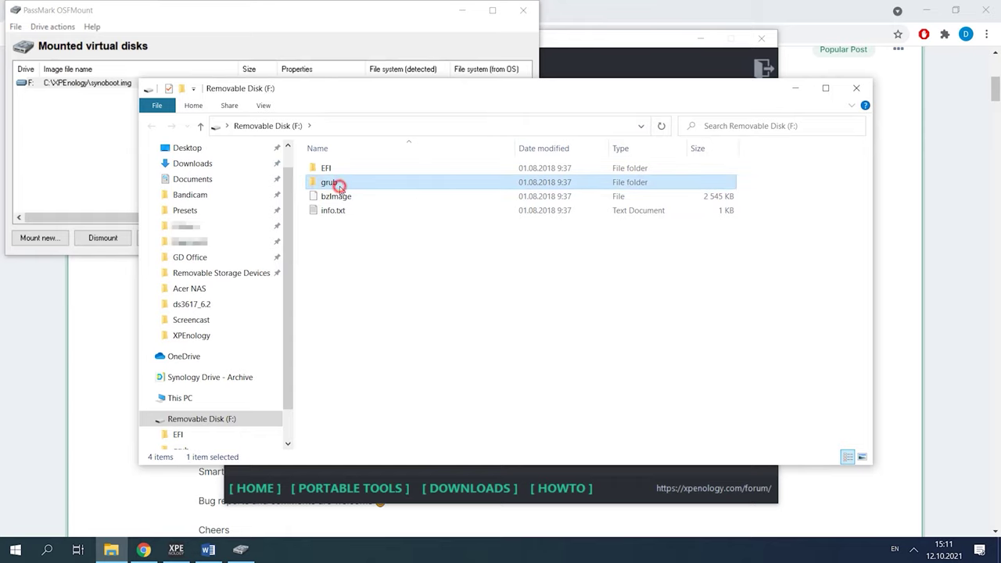
click(342, 227)
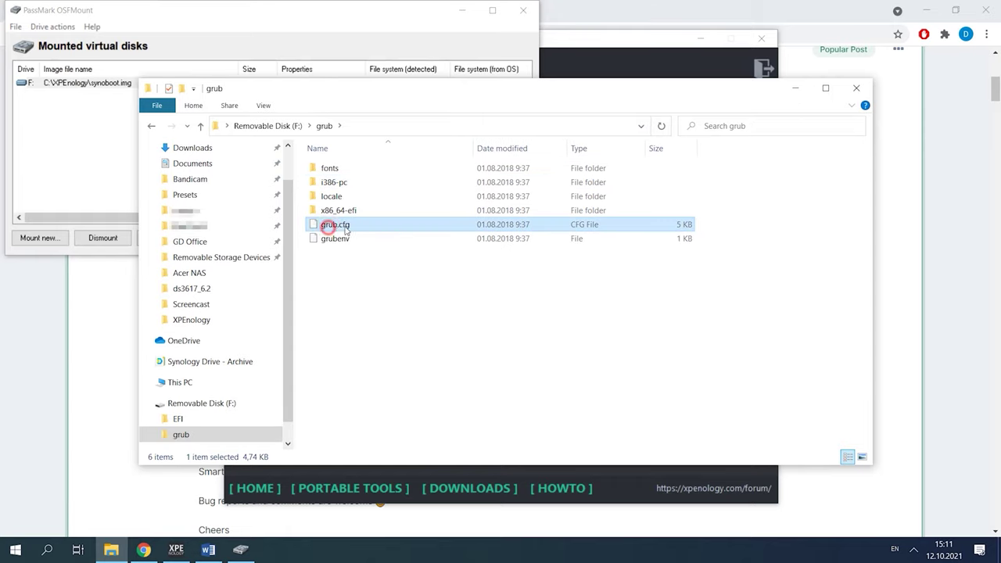
right_click(342, 225)
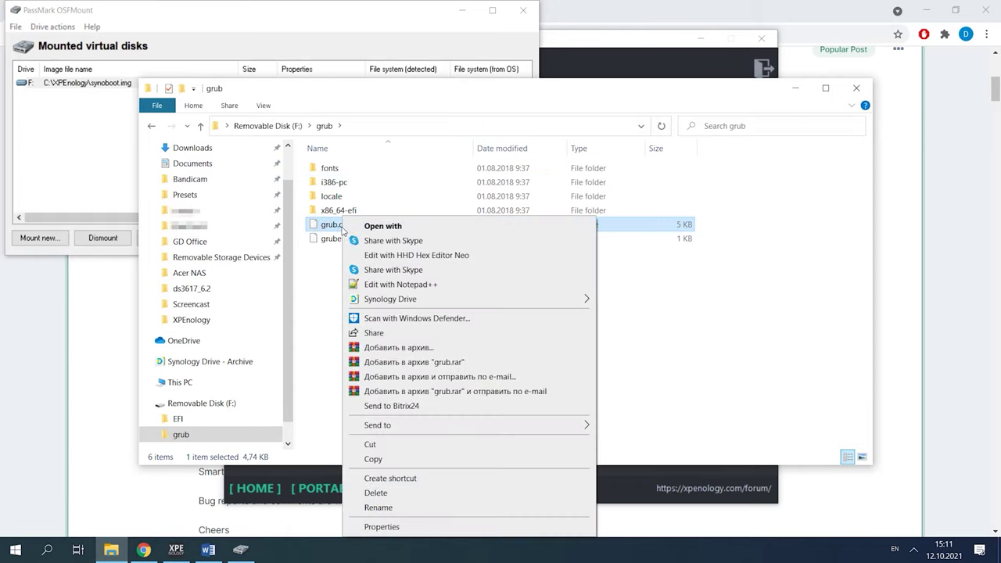
click(414, 286)
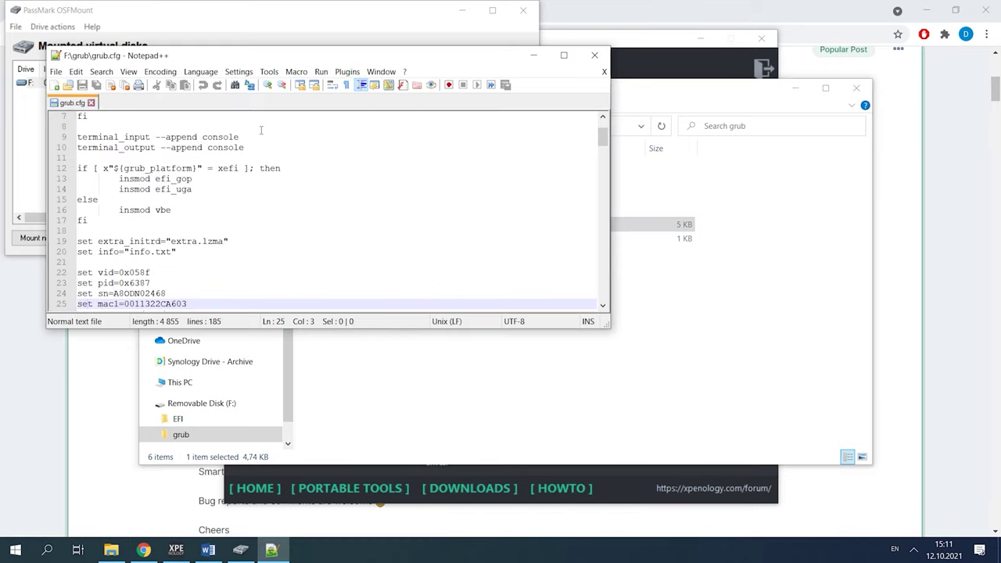
Step: Locate the vid and pid lines in grub.cfg, and open the Mass Storage device's properties in USB Device View
drag(148, 271, 100, 289)
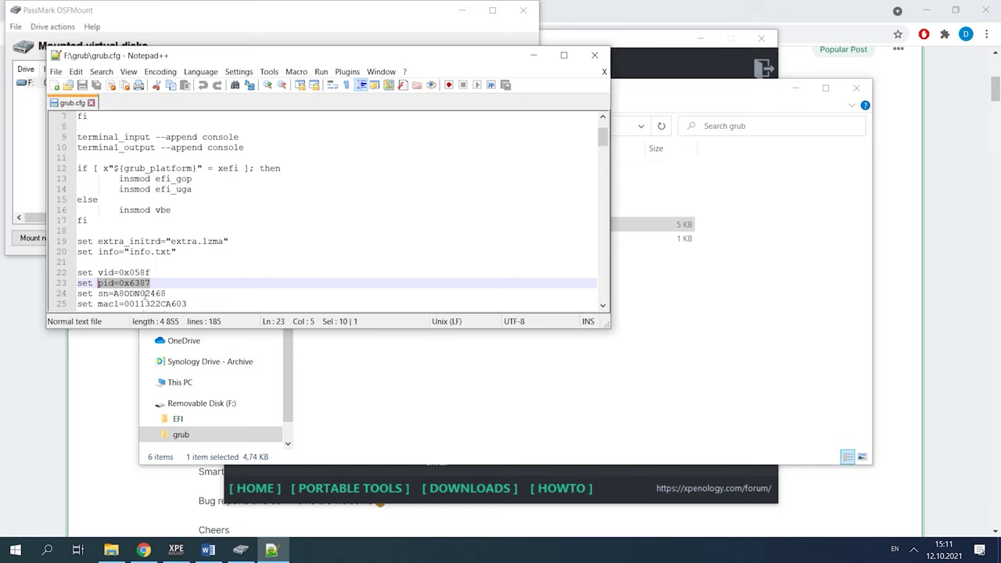
click(353, 496)
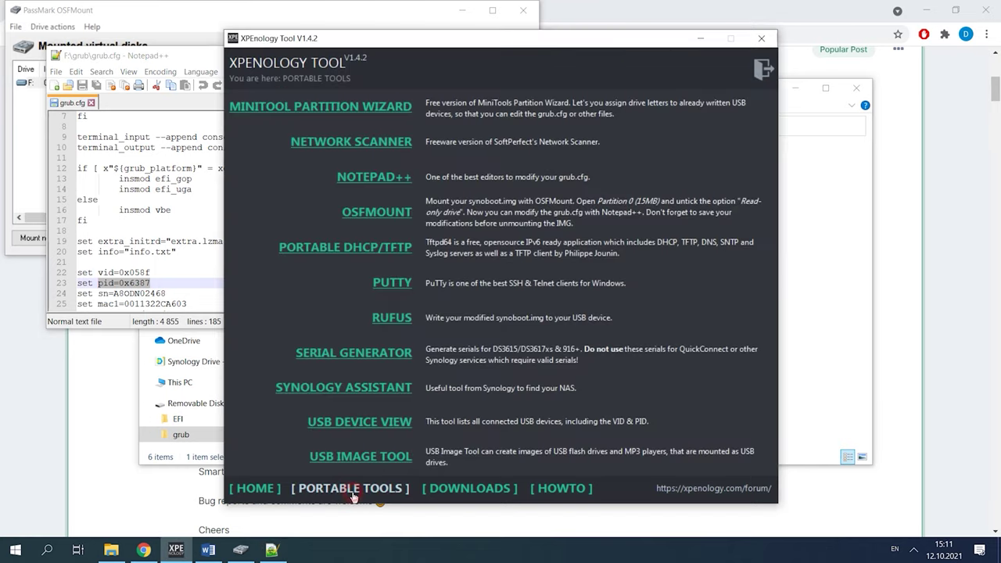
click(362, 429)
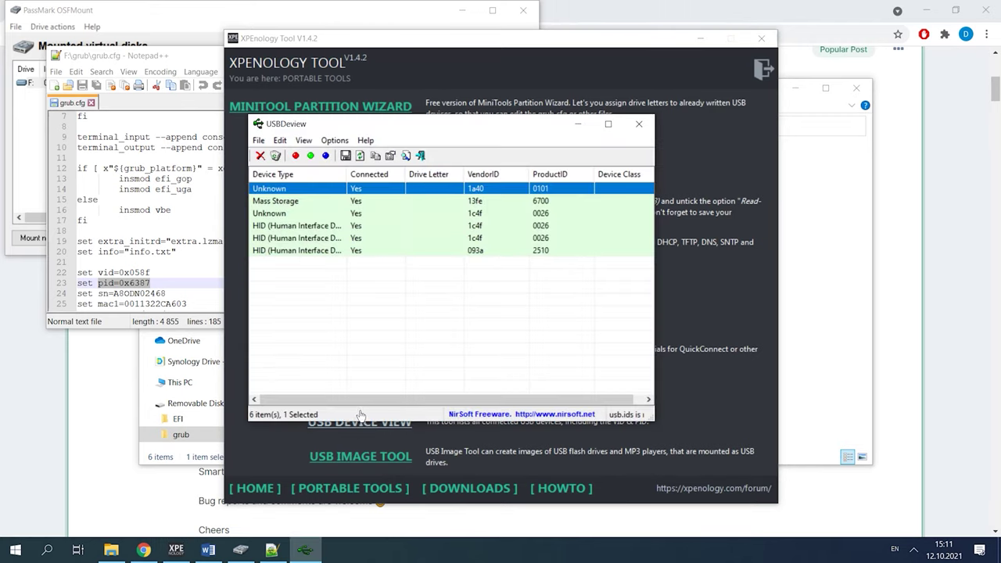
click(276, 202)
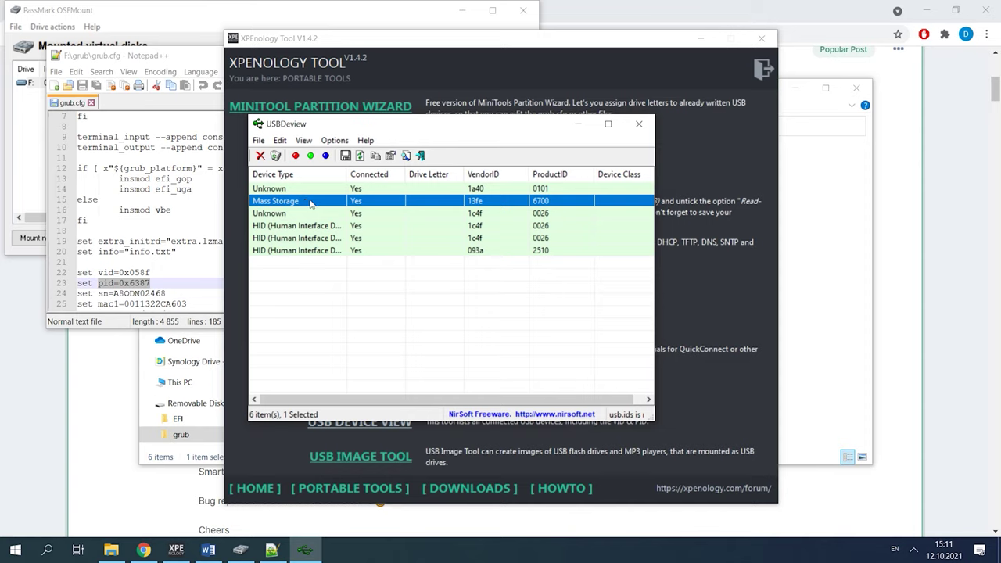
double_click(311, 201)
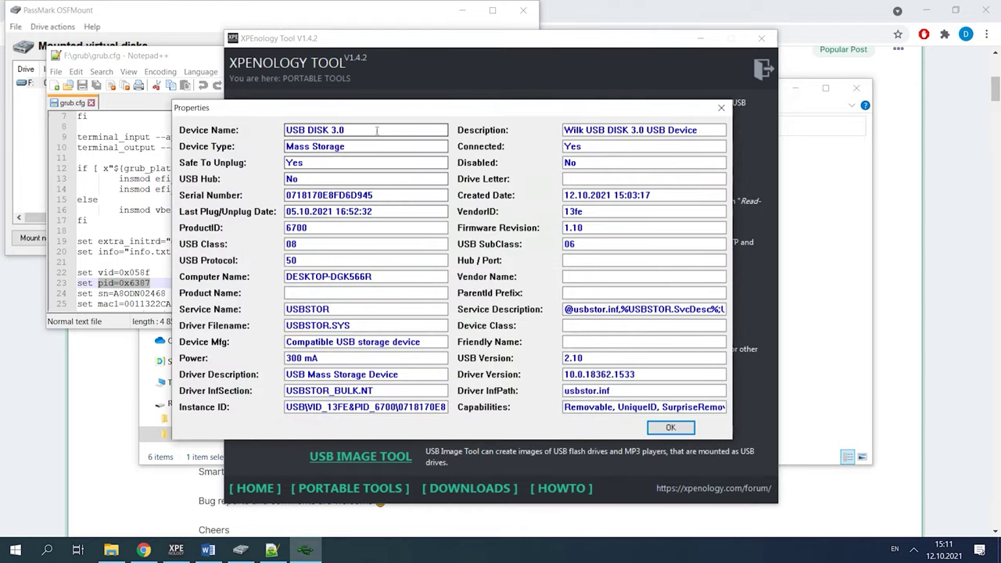
Step: Copy the USB drive's VendorID into the vid line of grub.cfg, making it 0x13fe
click(591, 214)
drag(591, 214, 566, 214)
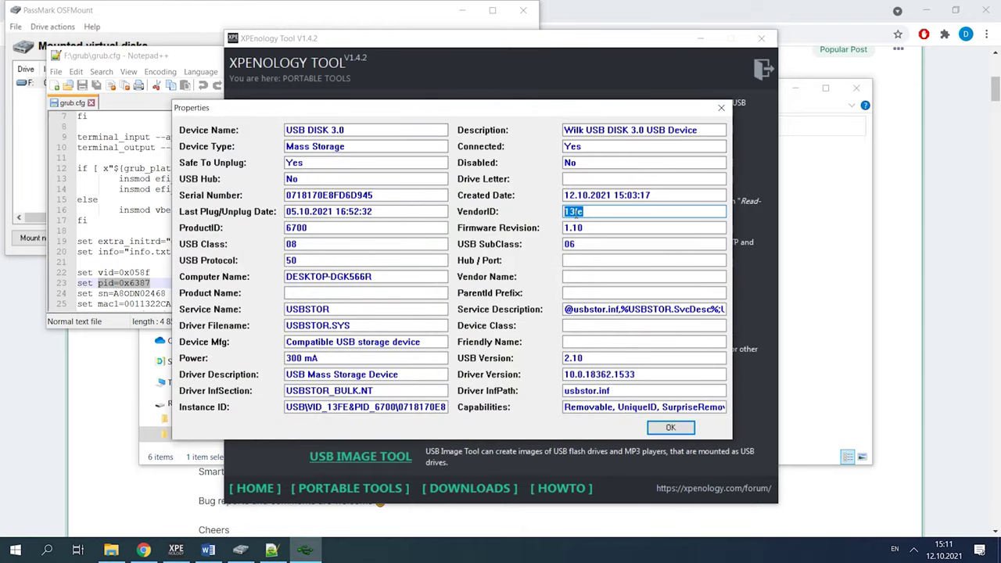
right_click(577, 212)
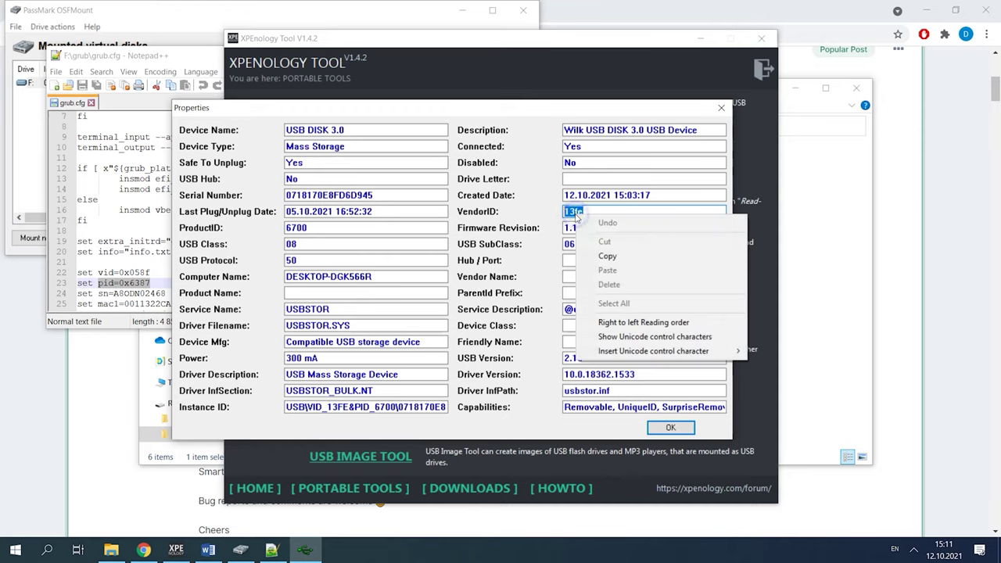
click(618, 254)
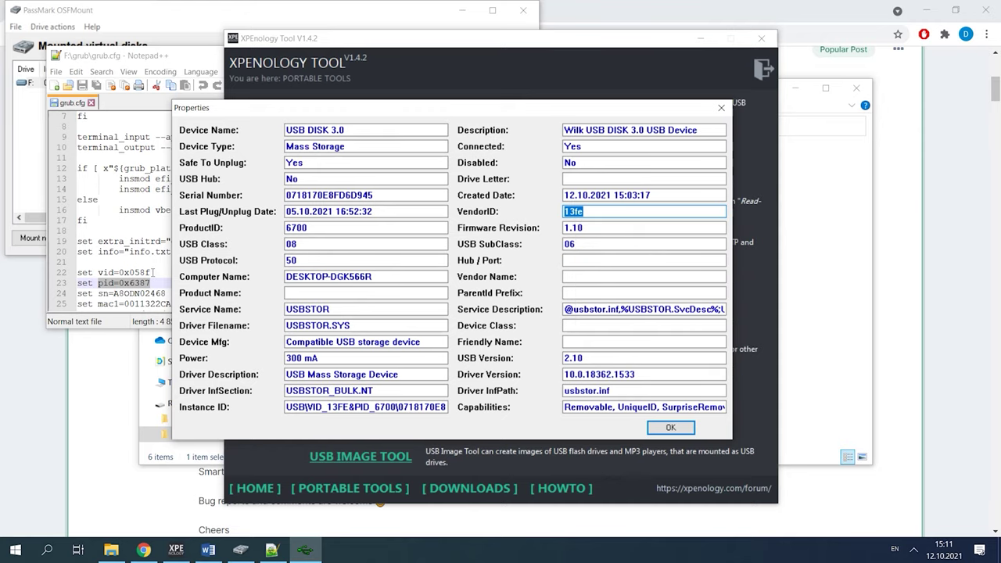
drag(150, 272, 129, 272)
right_click(137, 272)
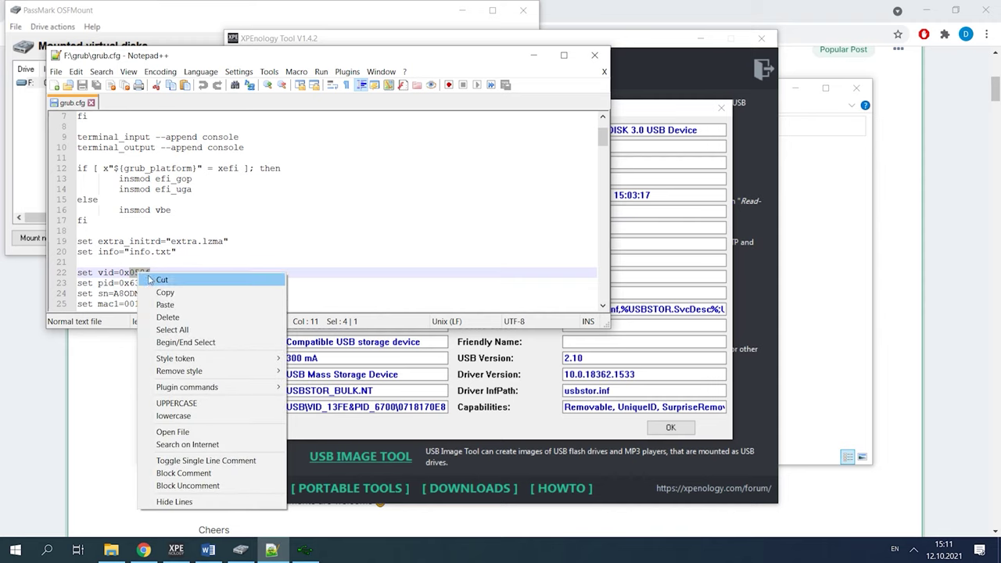
click(170, 304)
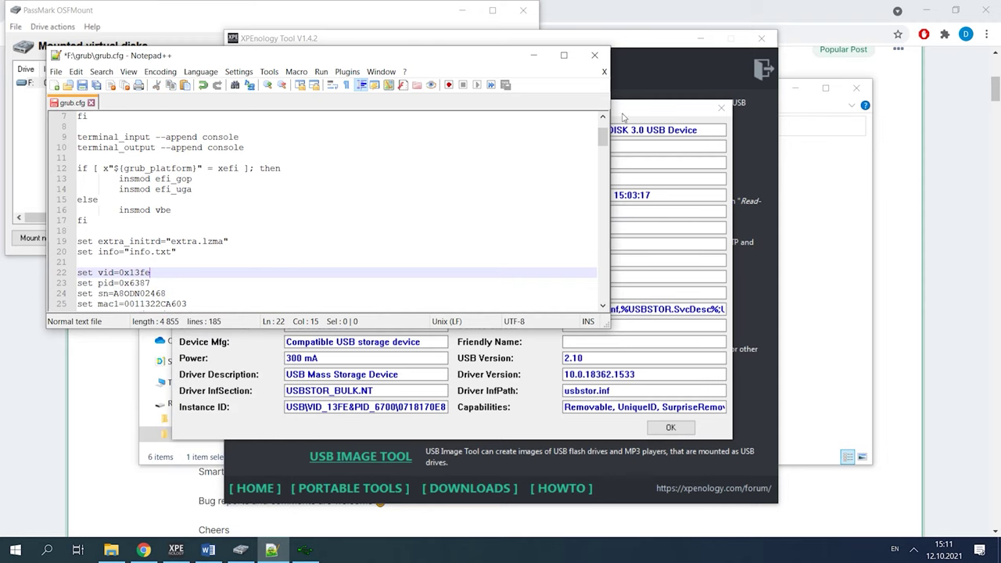
Step: Copy the USB drive's ProductID into the pid line of grub.cfg, making it 0x6700
click(610, 127)
drag(313, 227, 279, 229)
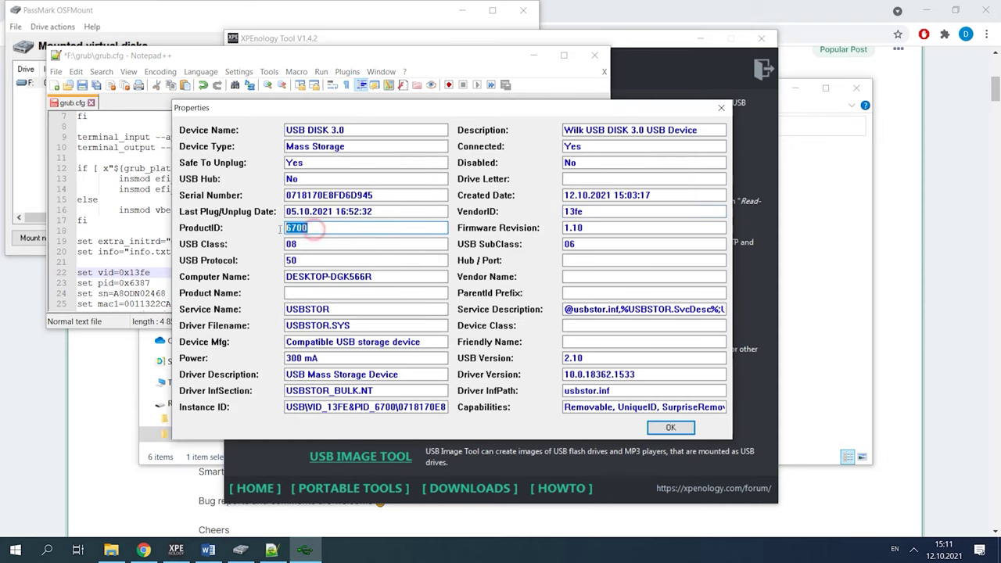
right_click(295, 228)
click(320, 270)
drag(150, 283, 129, 283)
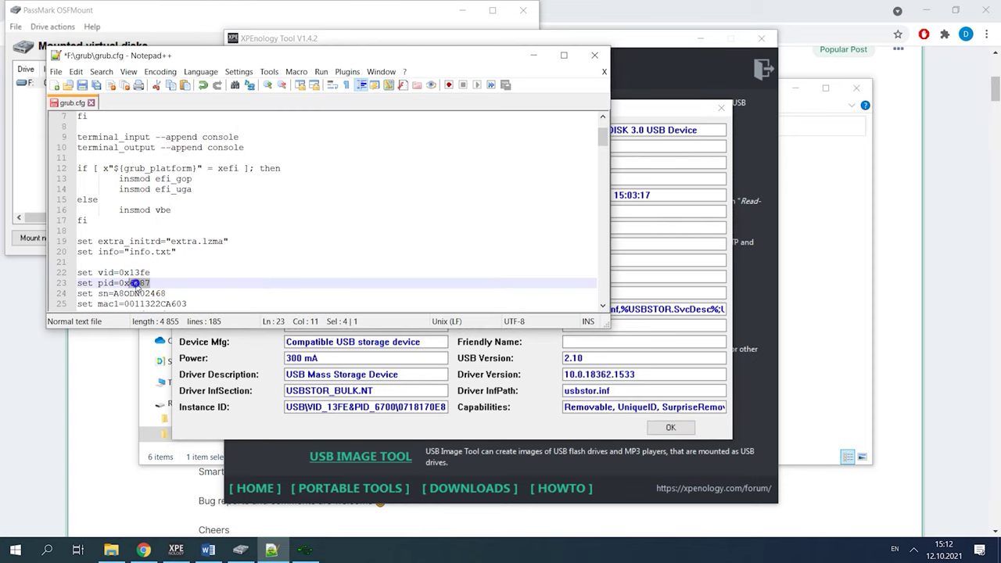
right_click(135, 284)
click(164, 316)
Step: Generate a serial number for the DS3617xs model with the Serial Generator from XPEnology Tool
drag(172, 293, 117, 296)
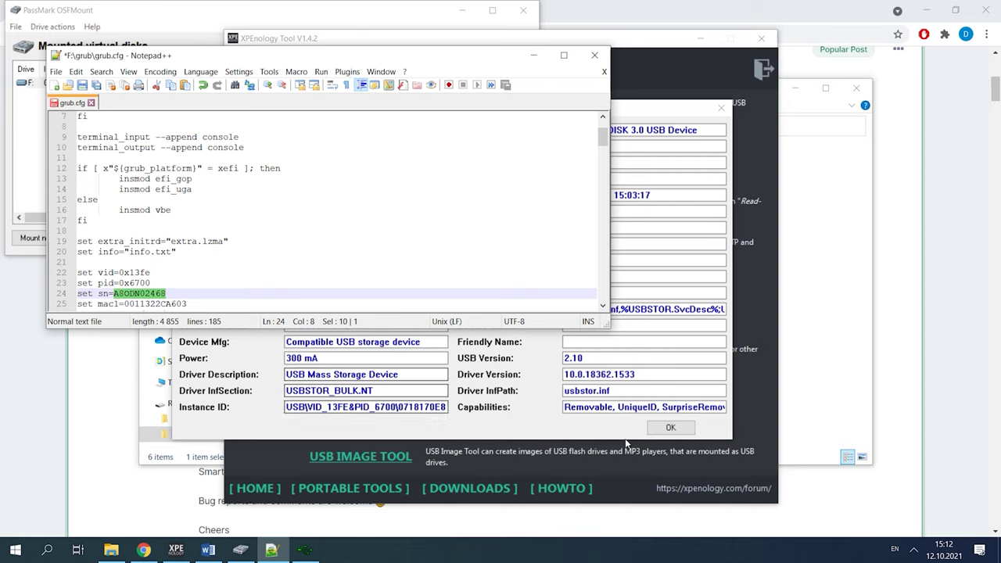
click(670, 427)
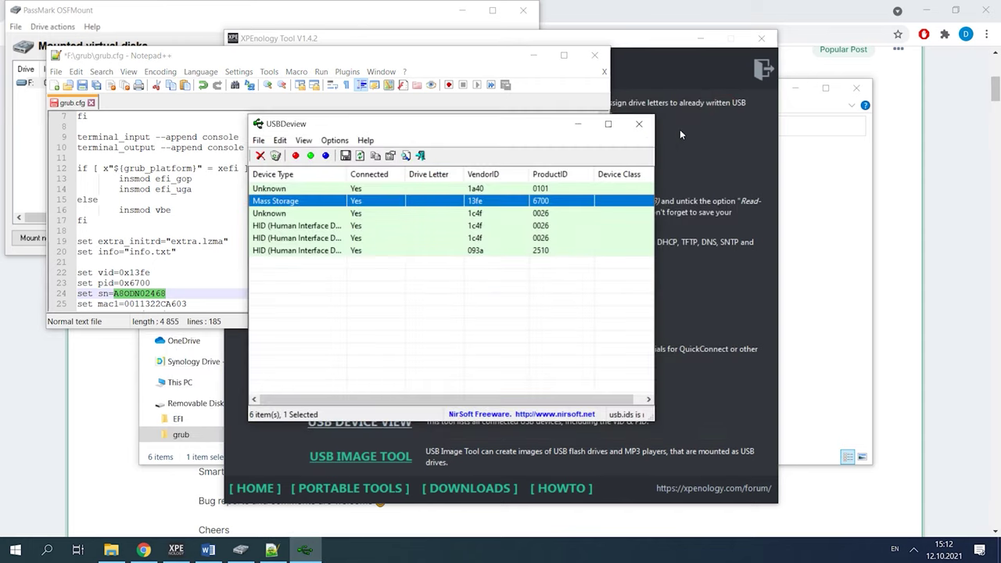
click(687, 175)
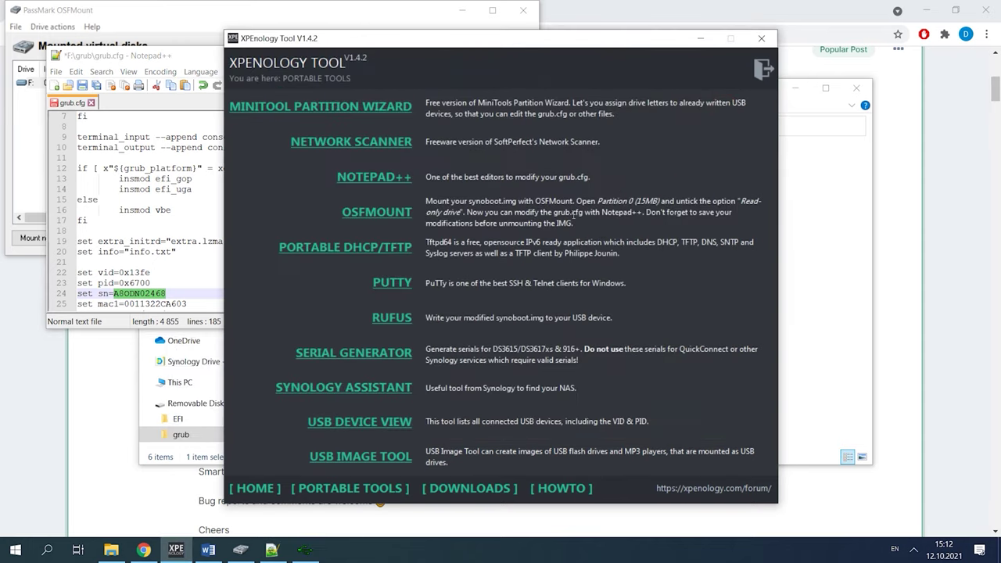
click(378, 361)
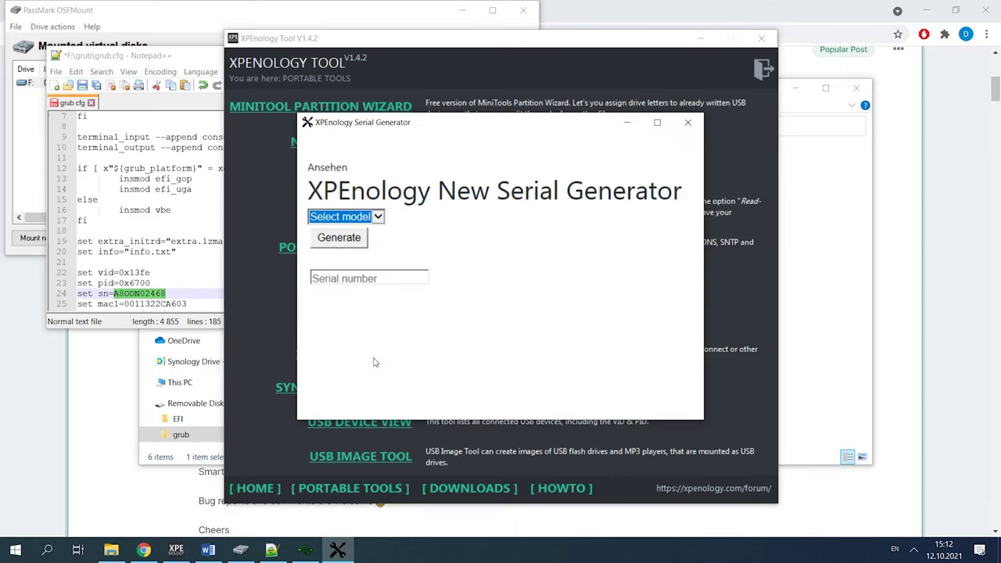
click(377, 218)
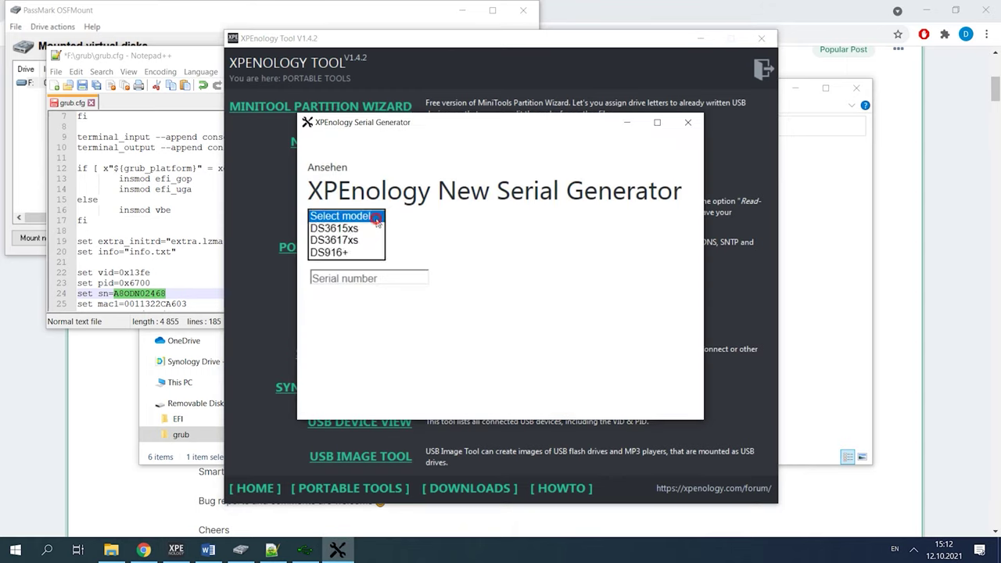
click(338, 243)
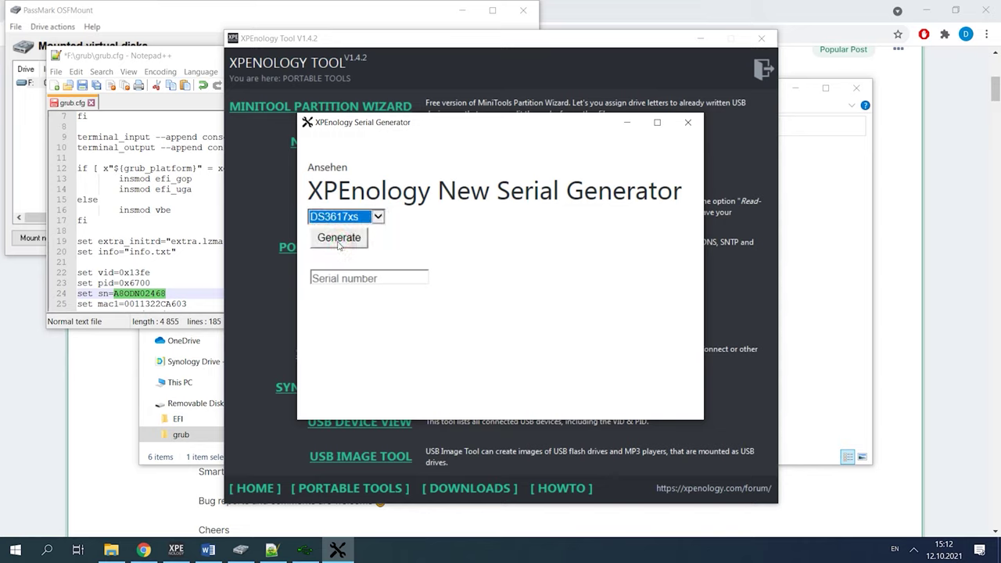
click(341, 245)
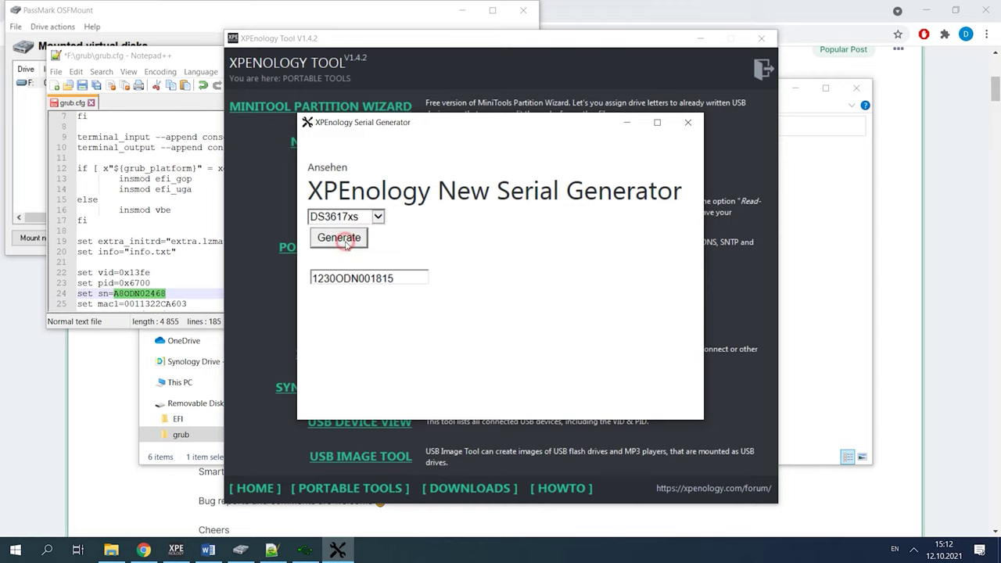
click(346, 246)
Step: Replace the sn value in grub.cfg with the generated serial number, then save the file and close Notepad++
drag(404, 277, 326, 280)
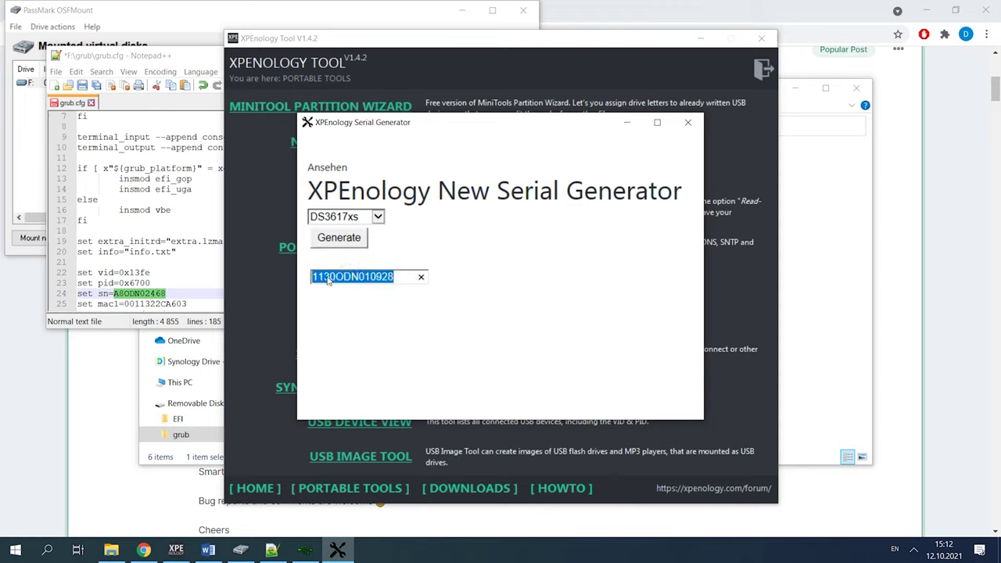
click(172, 293)
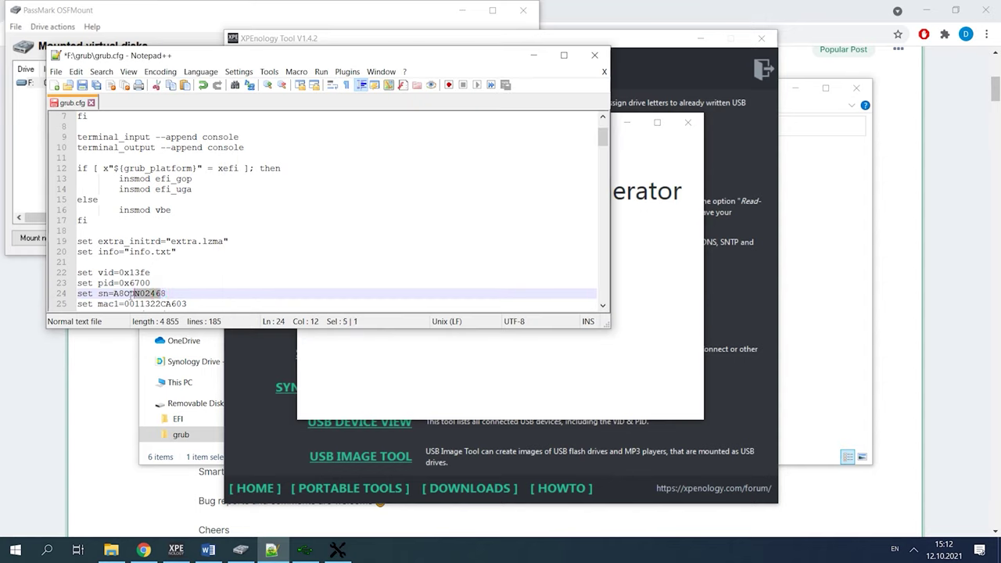
drag(170, 293, 115, 294)
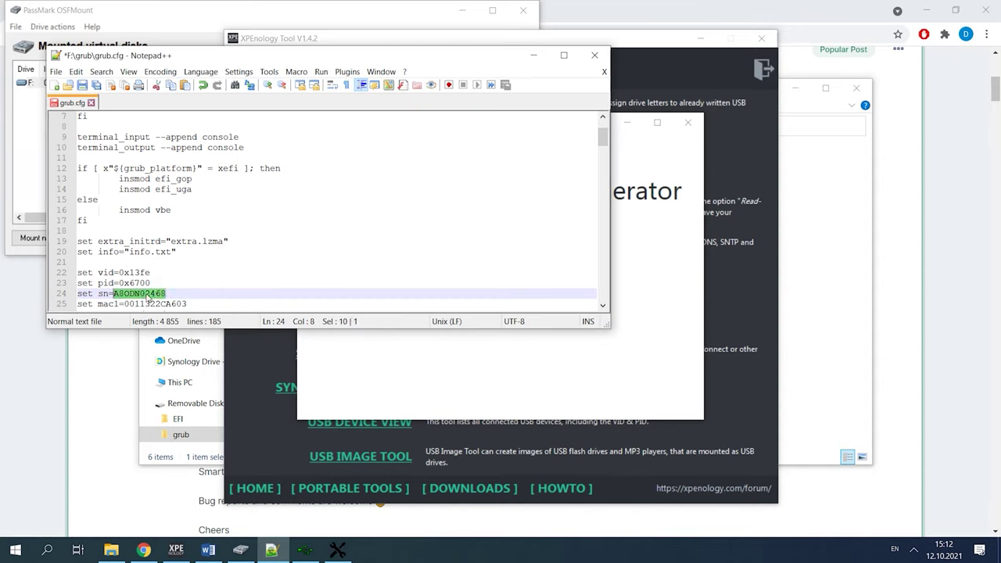
key(ctrl+v)
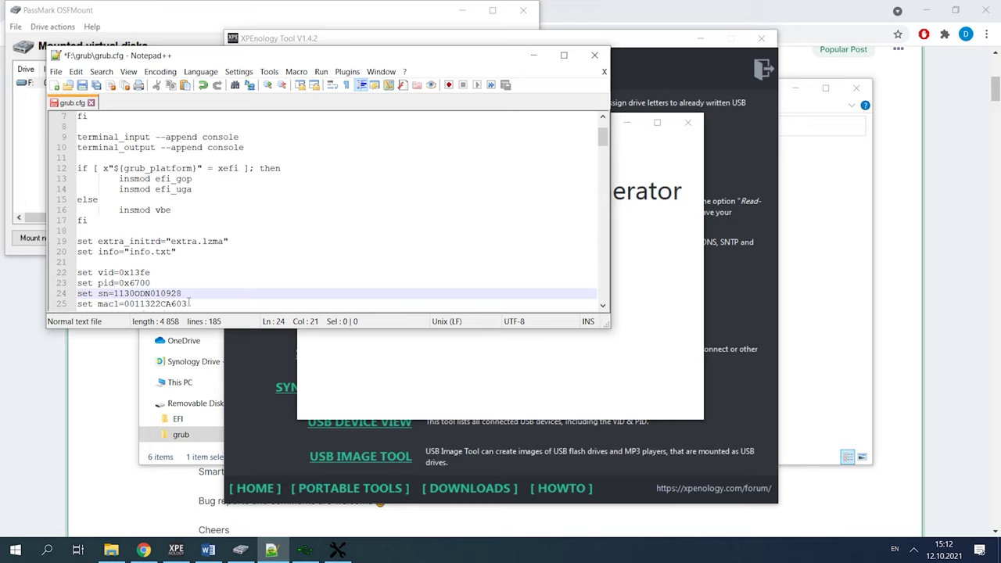
click(81, 86)
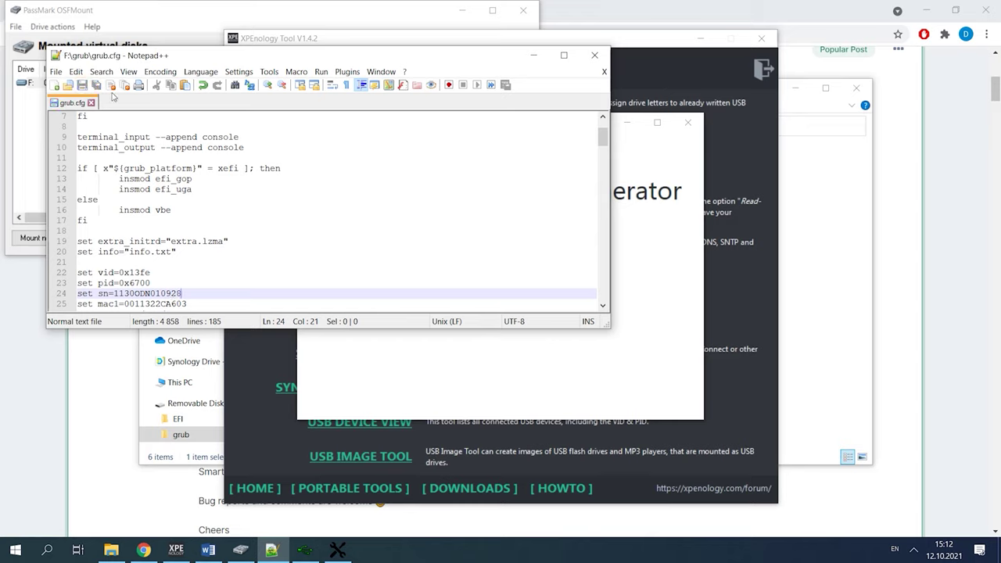
click(604, 71)
click(595, 55)
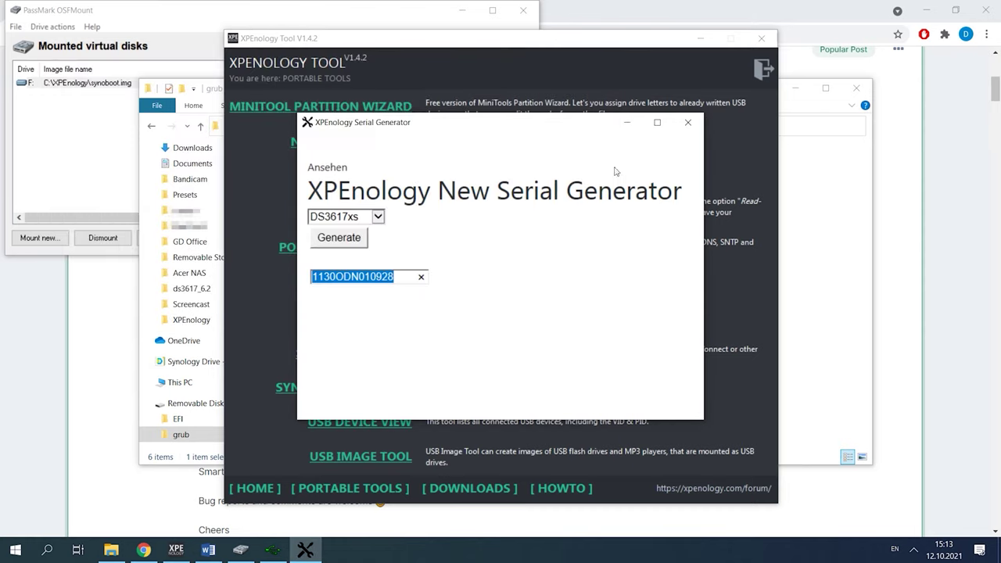
Step: Close the serial generator, and forcefully dismount all virtual disks while exiting OSFMount
click(688, 123)
click(240, 549)
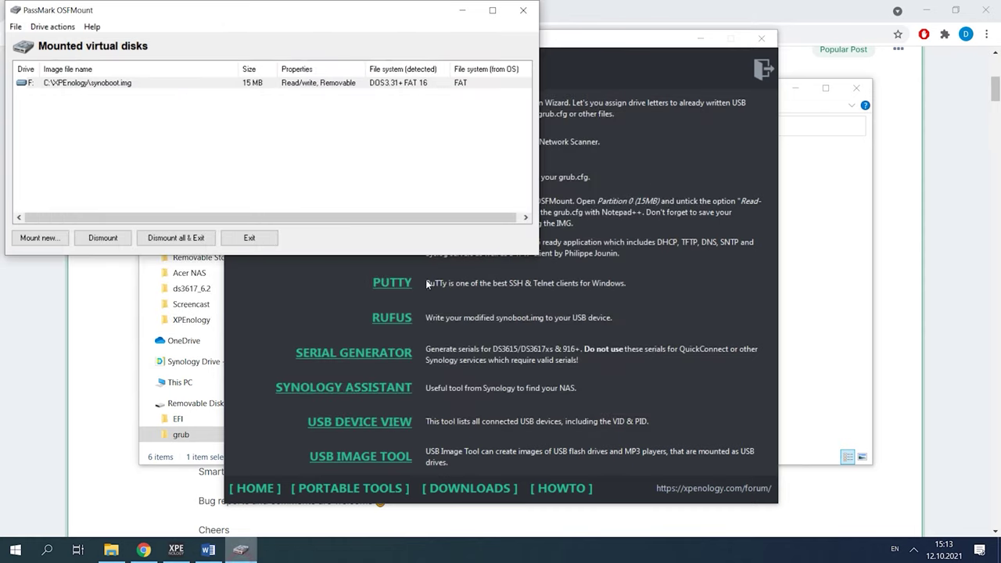
click(189, 241)
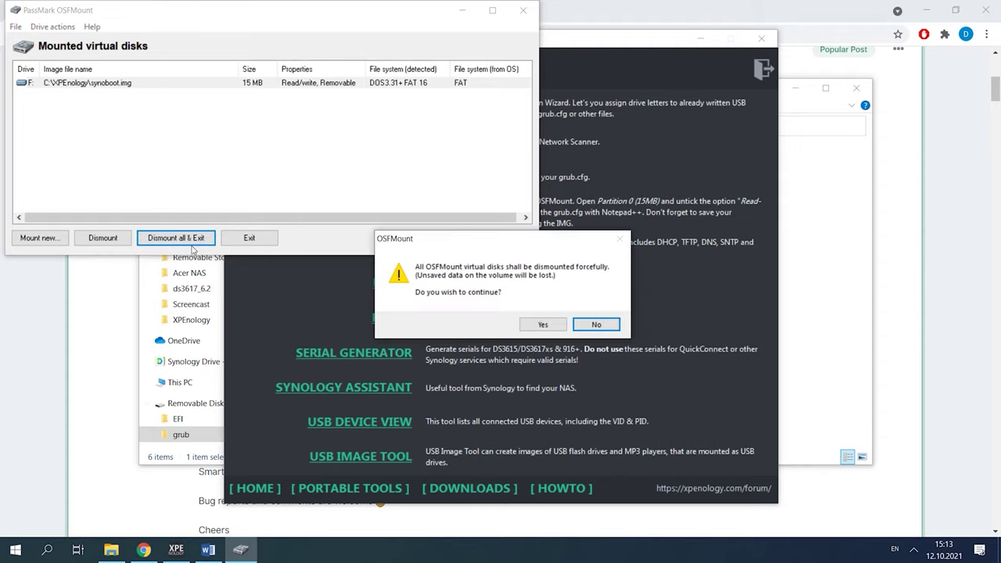
click(542, 327)
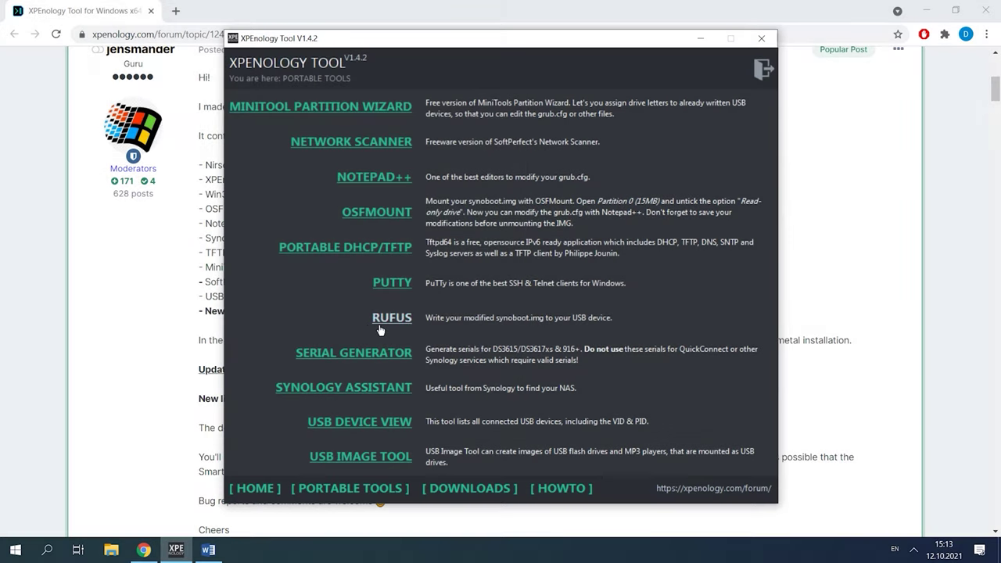
Step: Write synoboot.img to the 32 GB USB drive NO_LABEL (Disk 2) with Rufus, declining its online update check
click(395, 326)
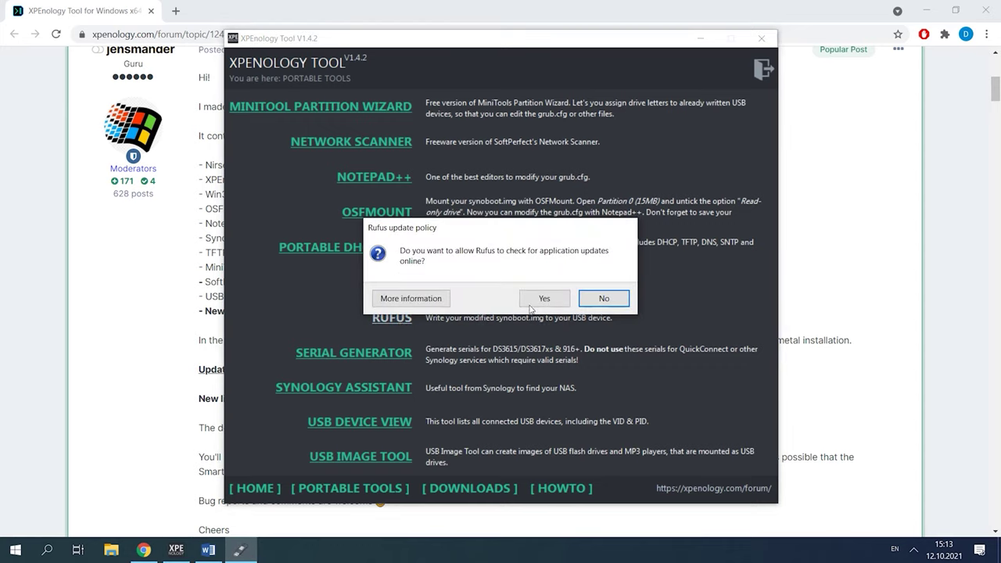
click(603, 297)
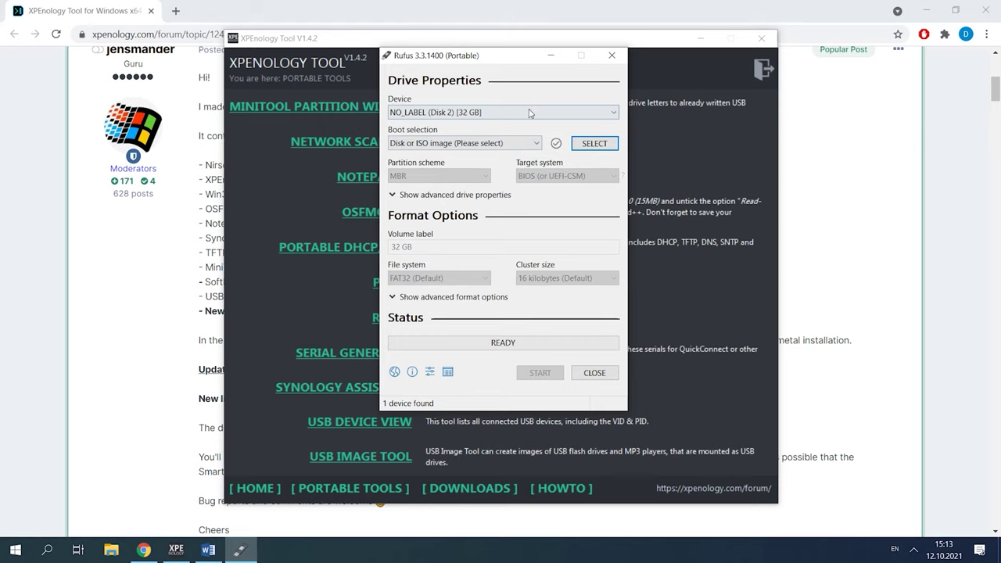
click(603, 148)
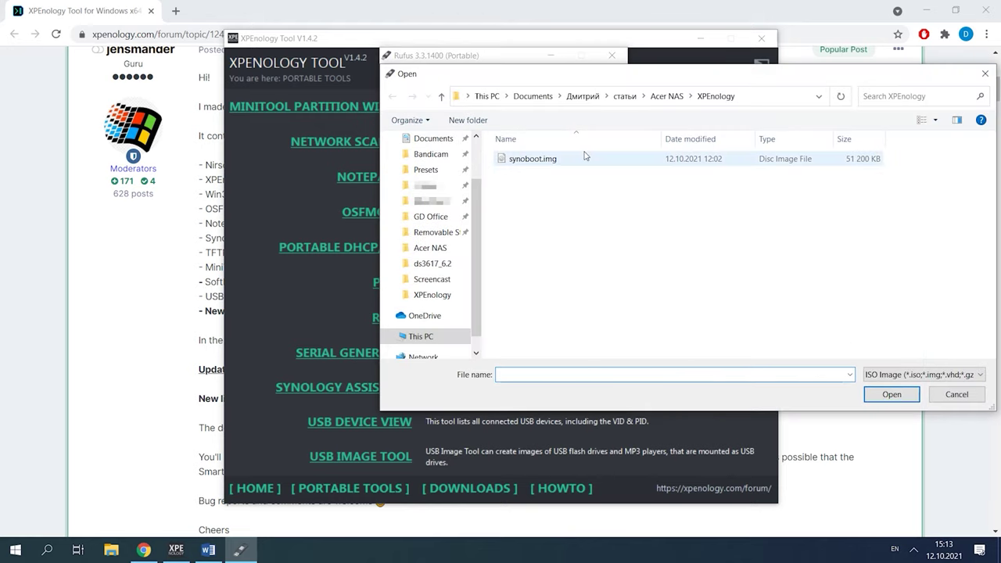
click(530, 164)
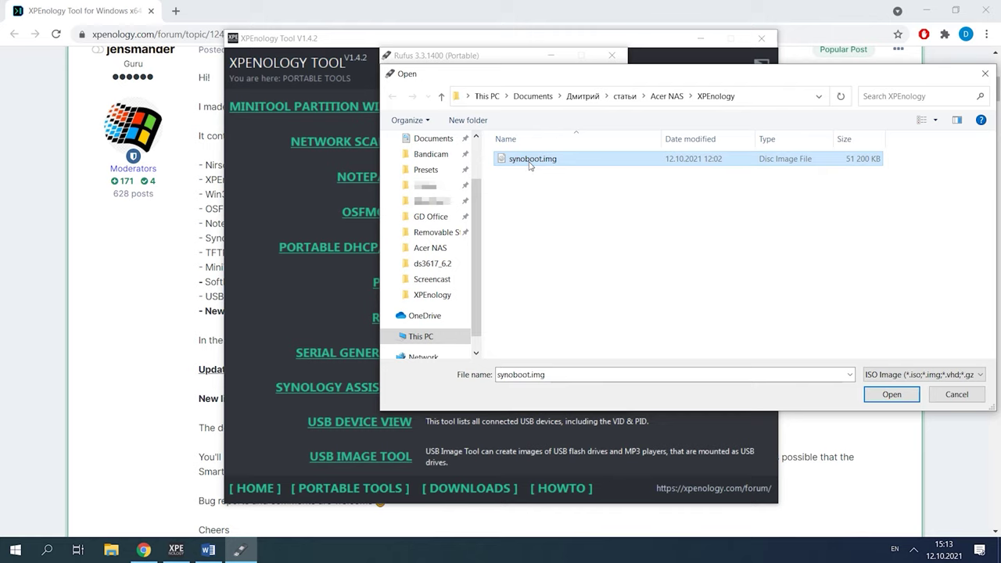
click(892, 394)
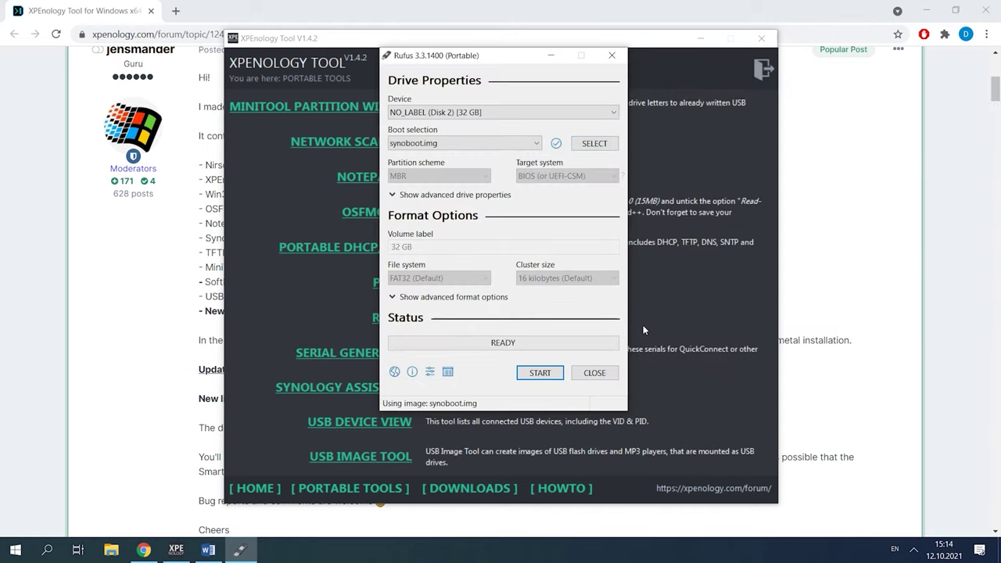
click(540, 377)
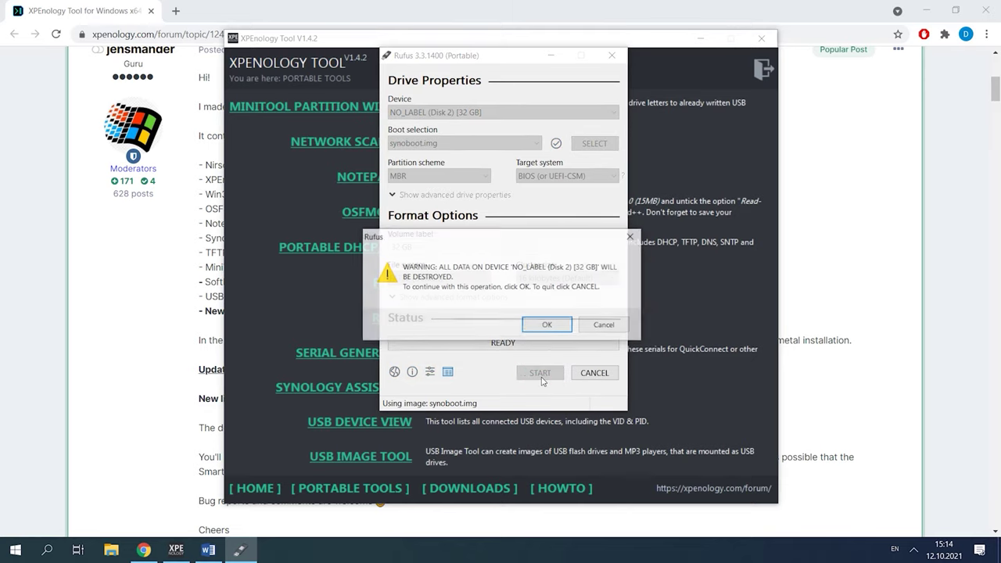
click(550, 327)
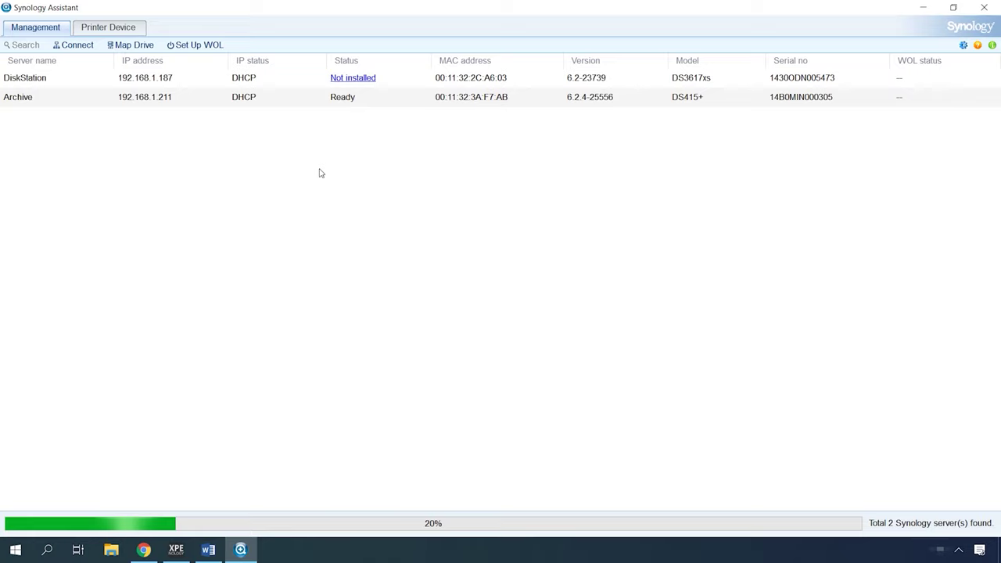
Step: Connect to the DiskStation server, model DS3617xs, from Synology Assistant and accept the End User License Agreement
click(24, 78)
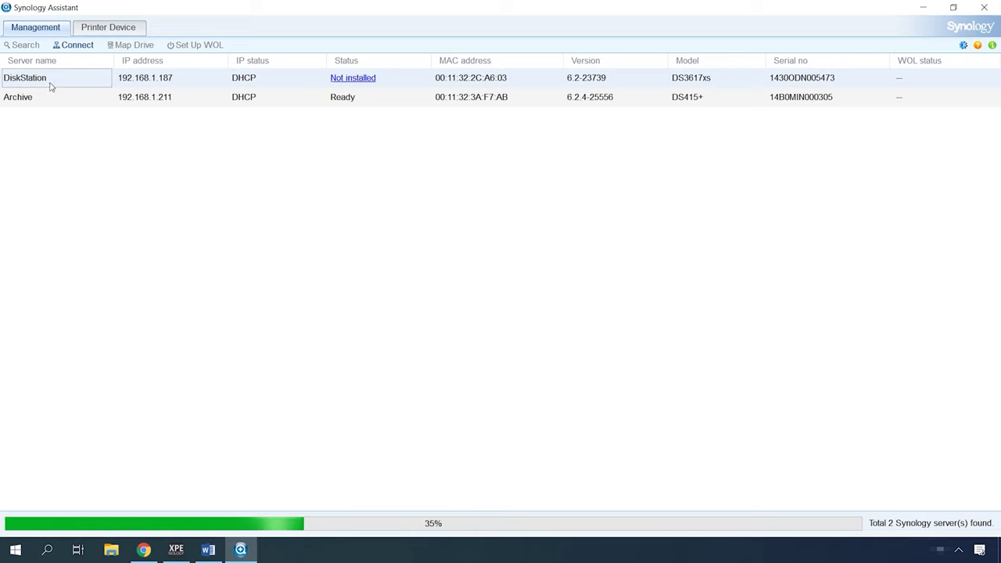
click(84, 52)
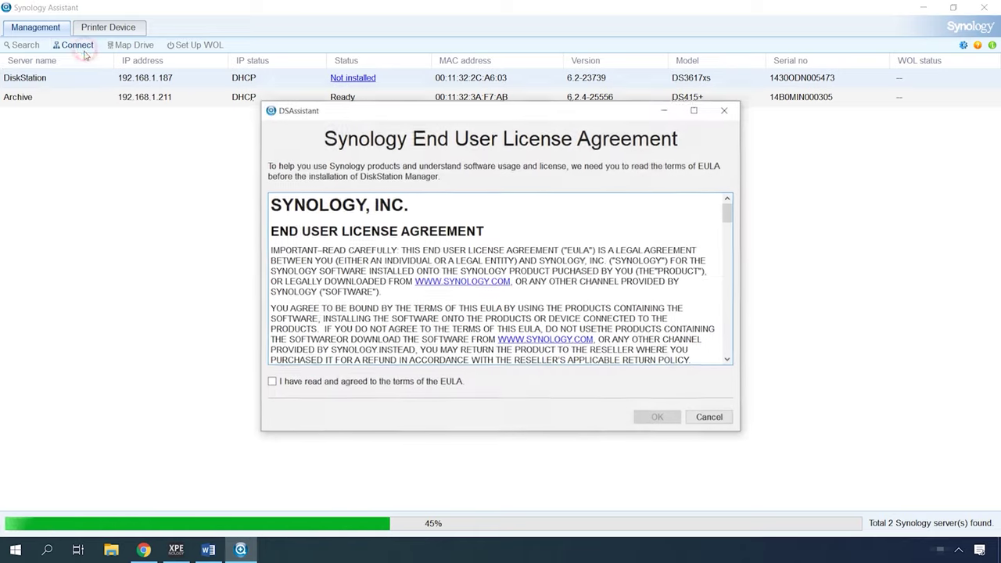
click(272, 381)
click(658, 419)
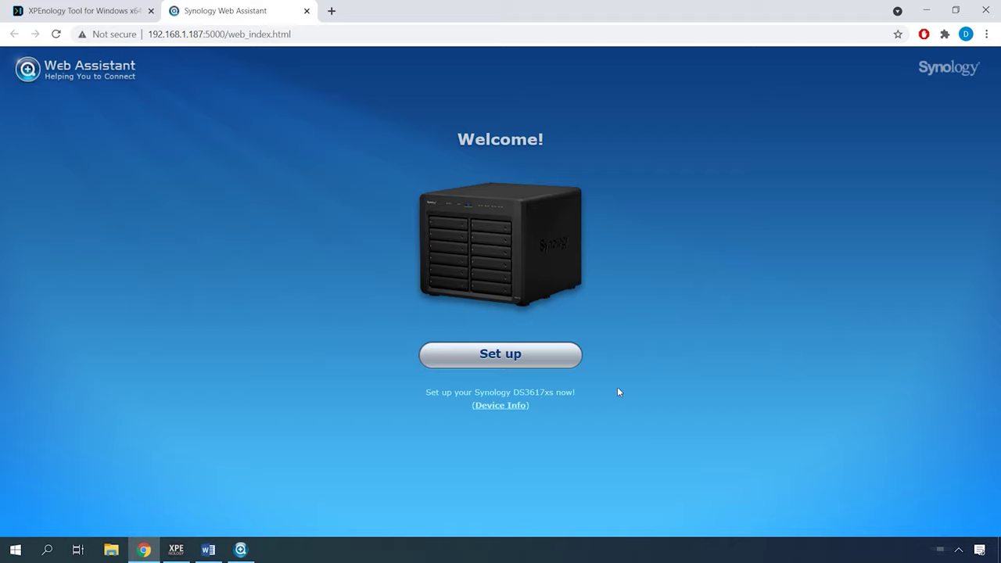
Step: Begin the DS3617xs setup in Web Assistant and choose DSM_DS3617xs_23739.pat for a manual DSM installation
click(499, 361)
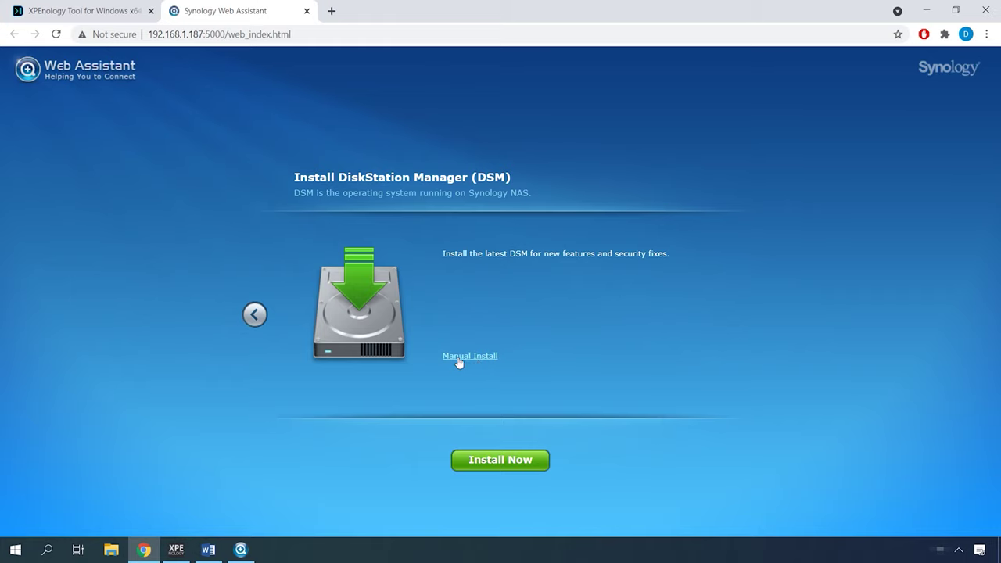
click(479, 358)
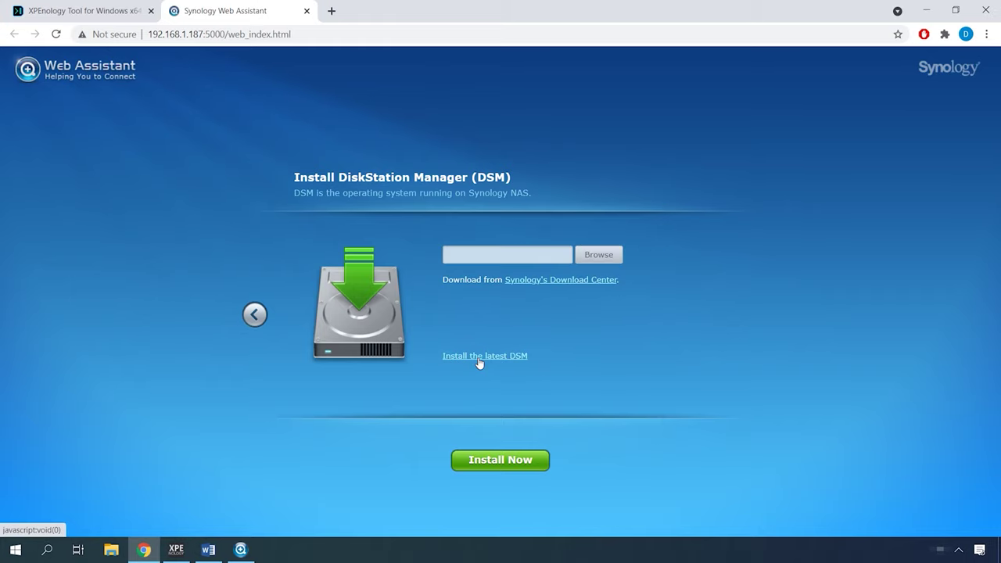
click(598, 256)
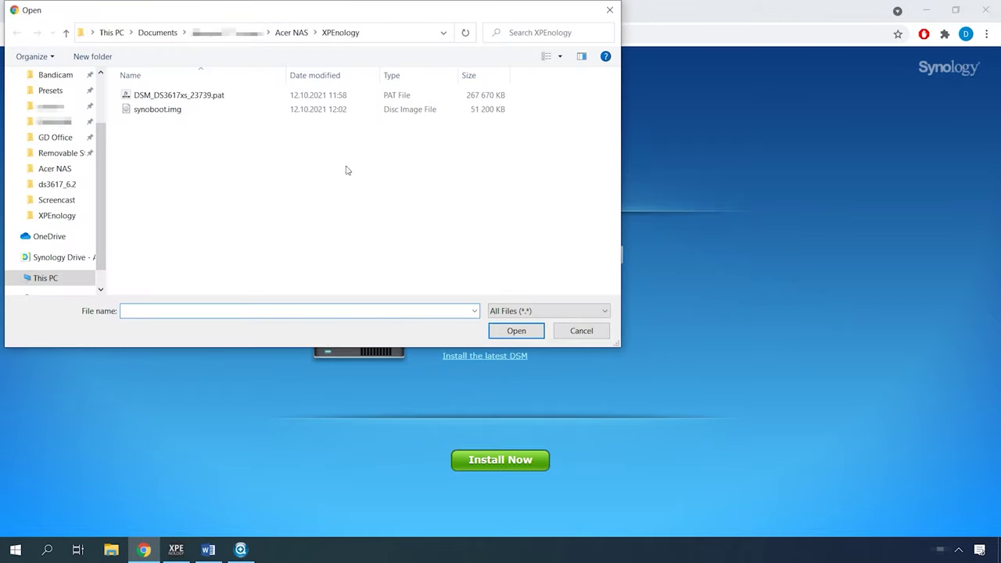
click(175, 98)
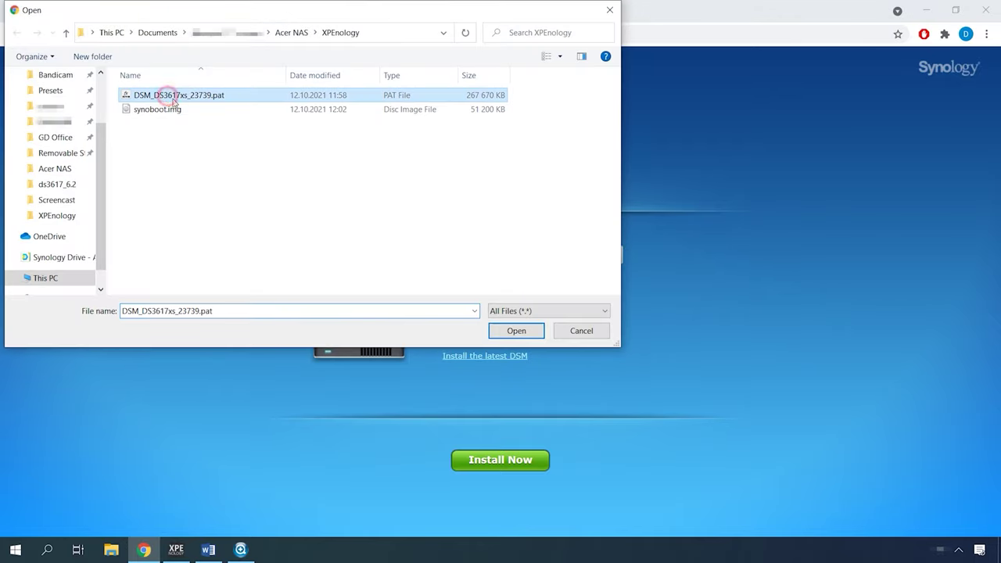
click(516, 331)
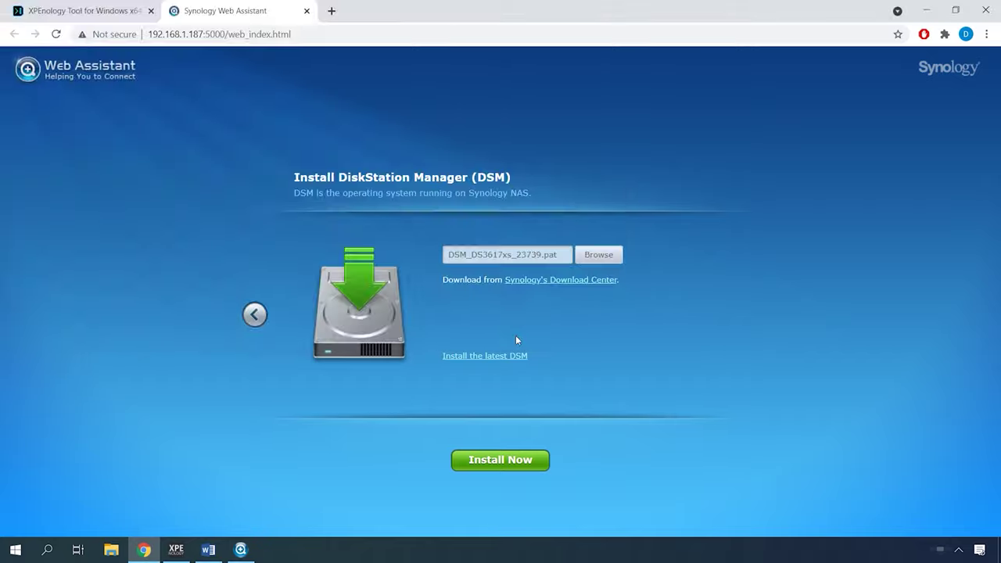
Step: Start the DSM installation, agreeing to the removal of all data on hard disks 1, 3 and 4
click(516, 468)
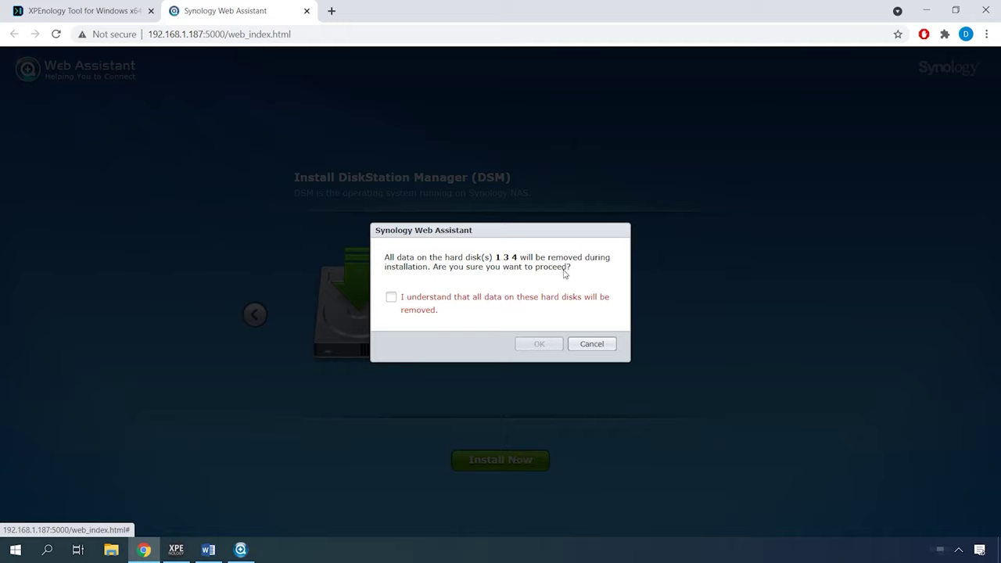
click(391, 297)
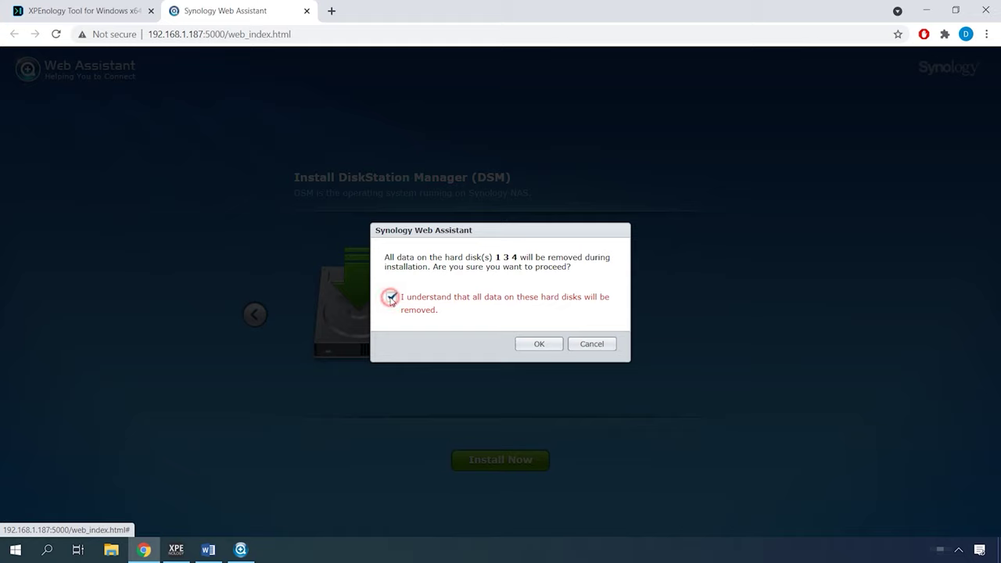
click(539, 345)
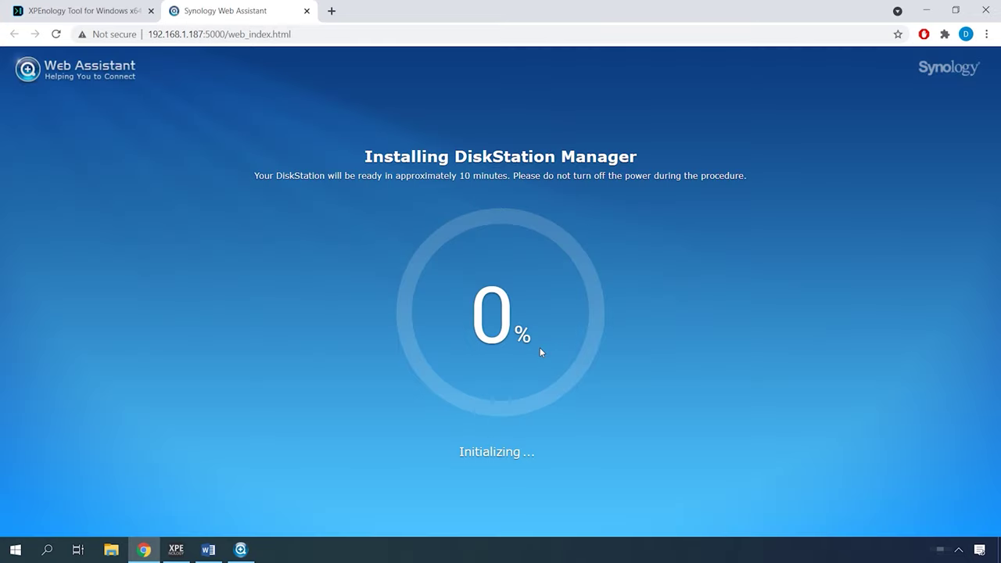